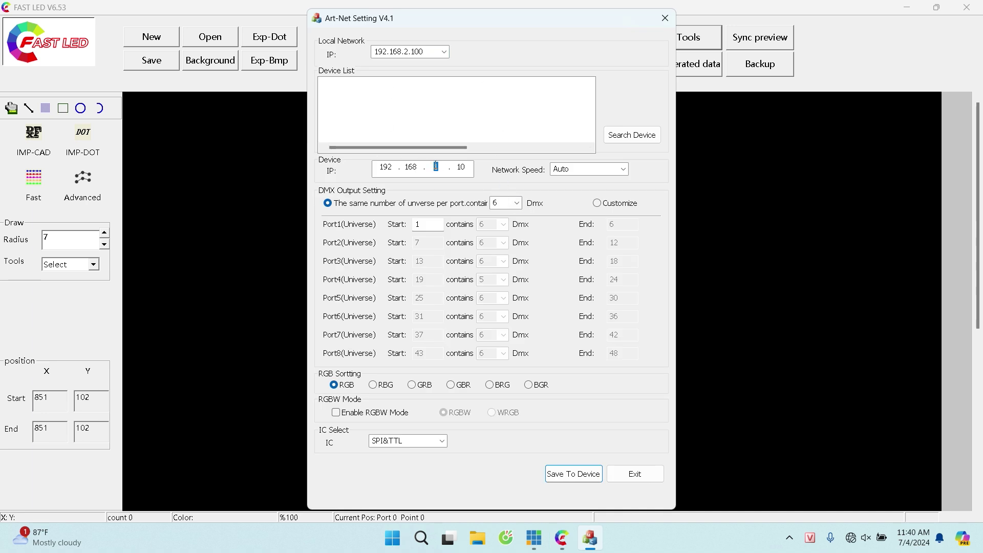
Step: Search the network for the Art-Net device, save the output settings to it, and close the settings and tools windows
left_click(638, 128)
left_click(575, 478)
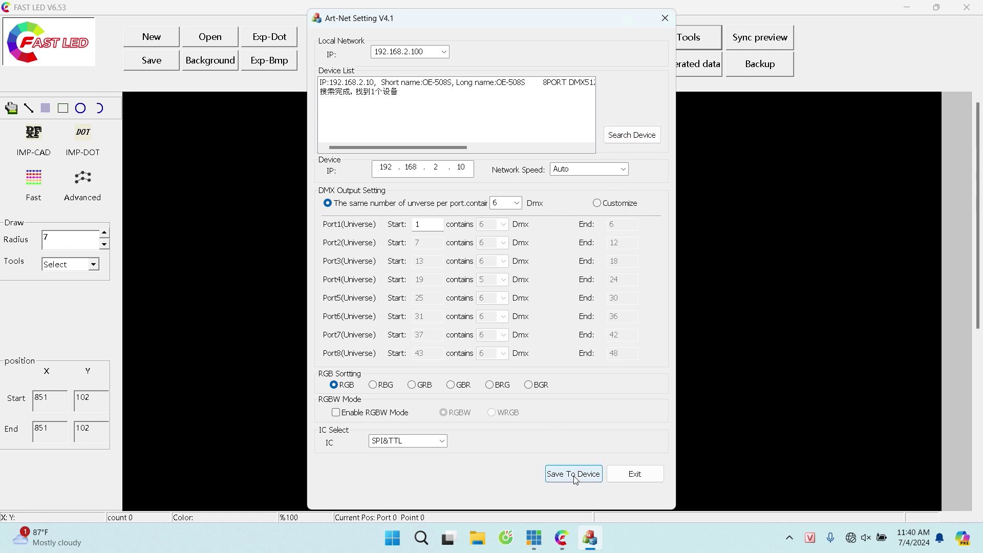
left_click(633, 474)
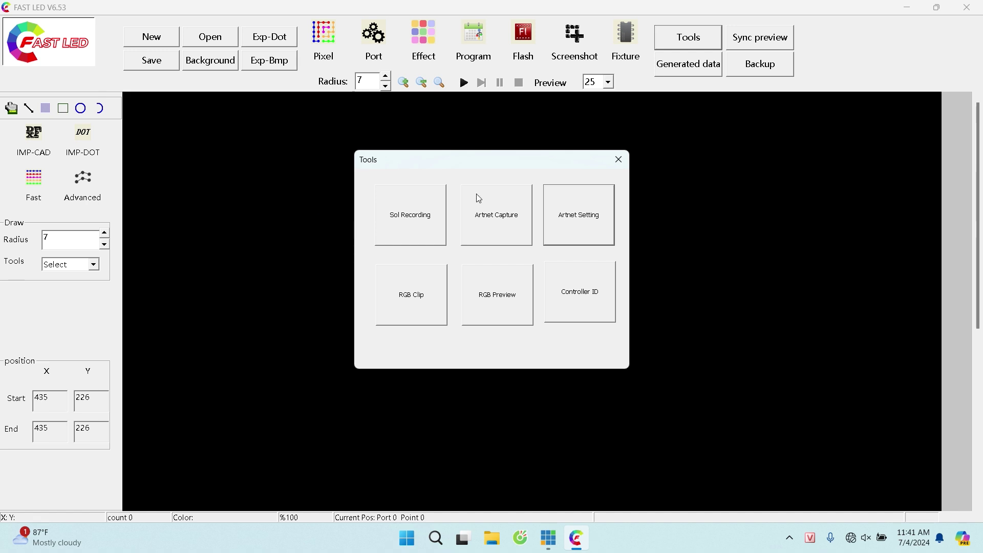
left_click(618, 159)
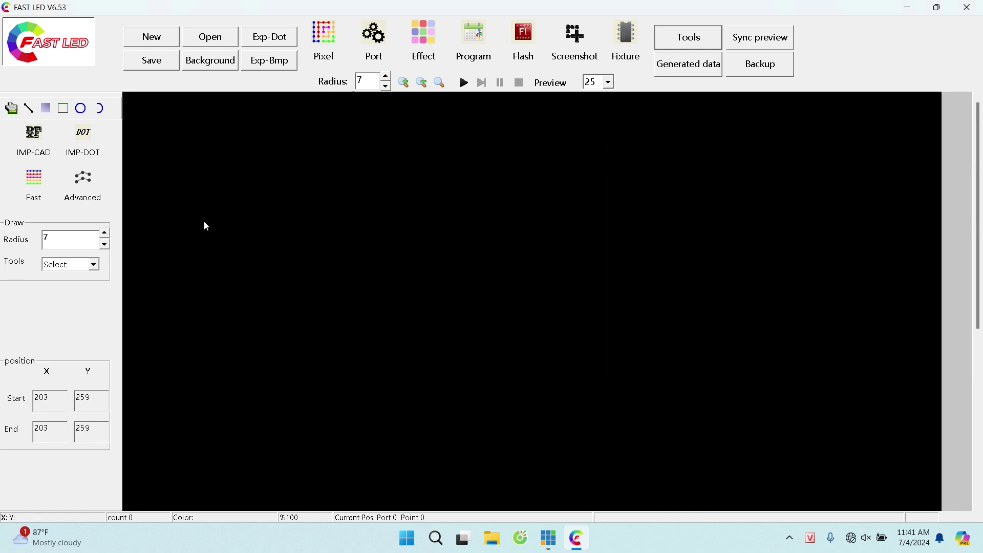
Step: Open the advanced drawing editor LEDSyncDraw and create a 300 by 300 pixel project with an 8-port controller and TM1812 fixture
left_click(92, 187)
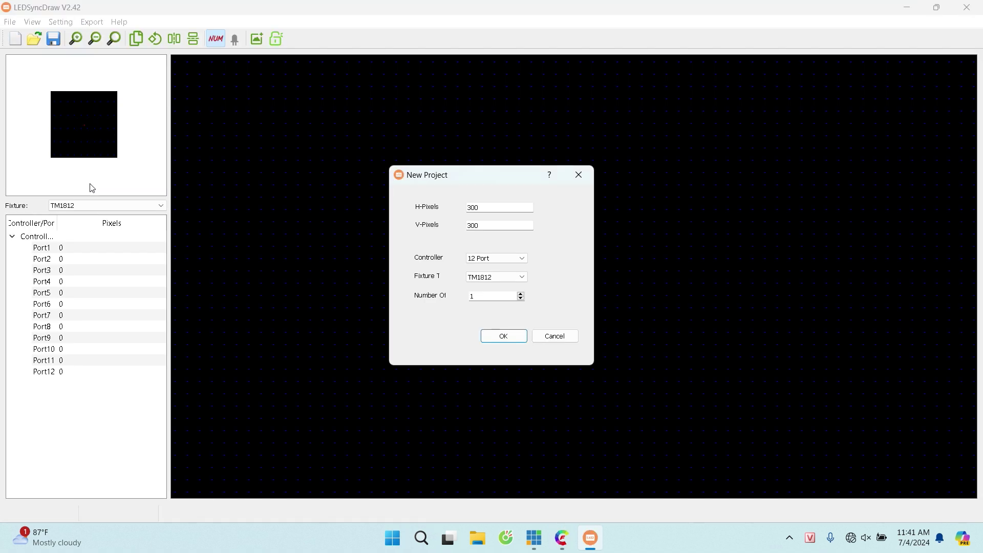
left_click(504, 259)
left_click(495, 277)
left_click(496, 277)
left_click(496, 279)
left_click(499, 336)
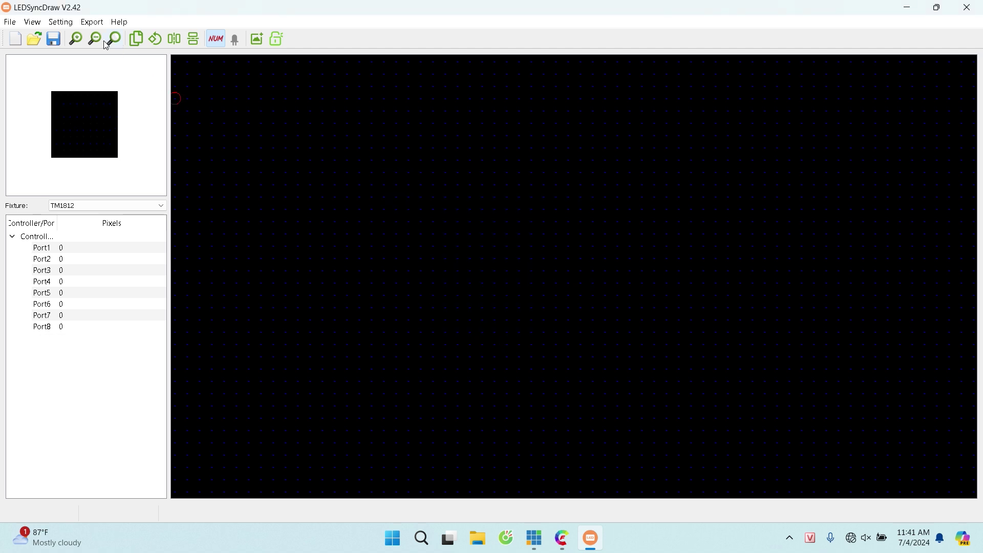
Step: Set the device type to Sub-Control in the network settings
left_click(61, 22)
left_click(75, 49)
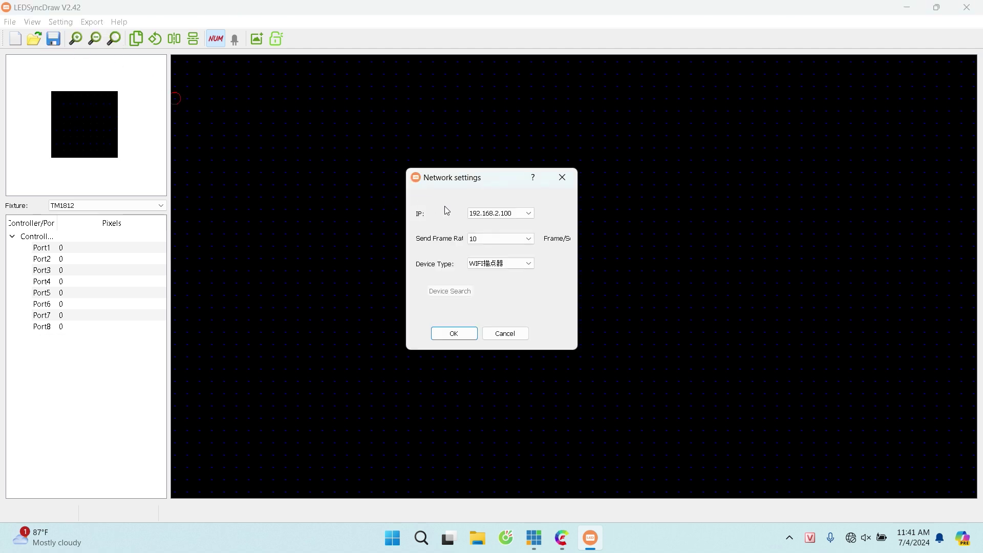
left_click(501, 264)
left_click(500, 281)
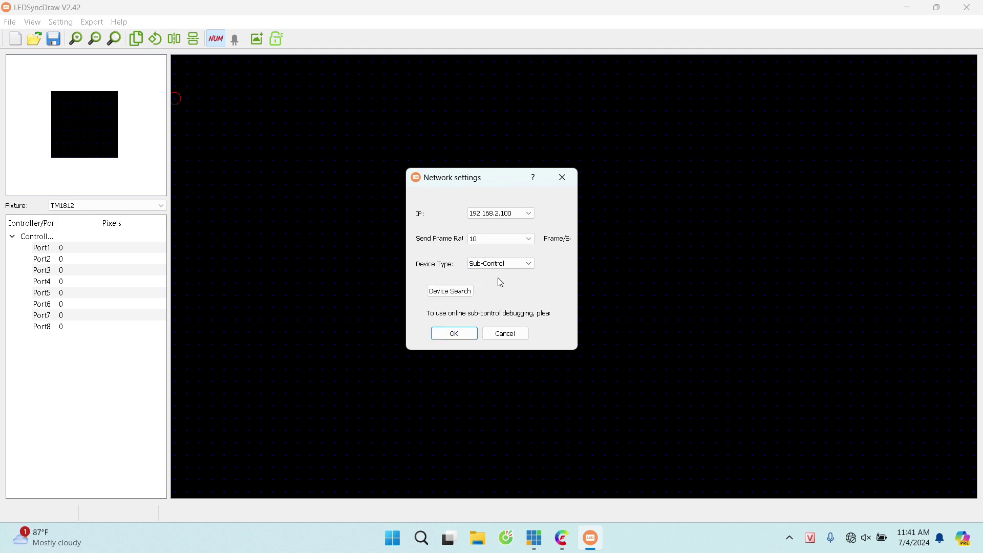
left_click(466, 338)
Step: Start manual routing on Port1 and lay a first row of 18 pixels running rightward from the upper-left area of the canvas
left_click(117, 250)
left_click(272, 162)
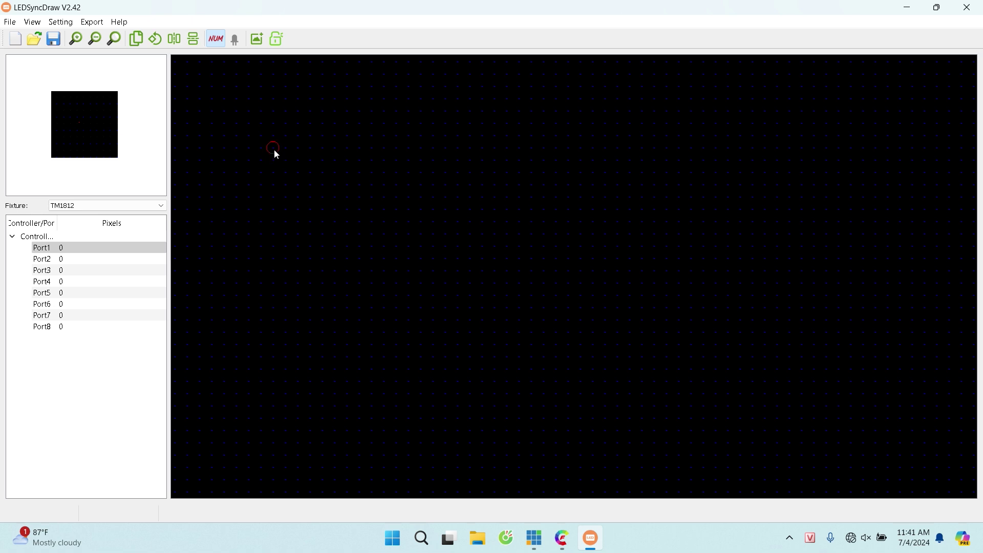
left_click(110, 251)
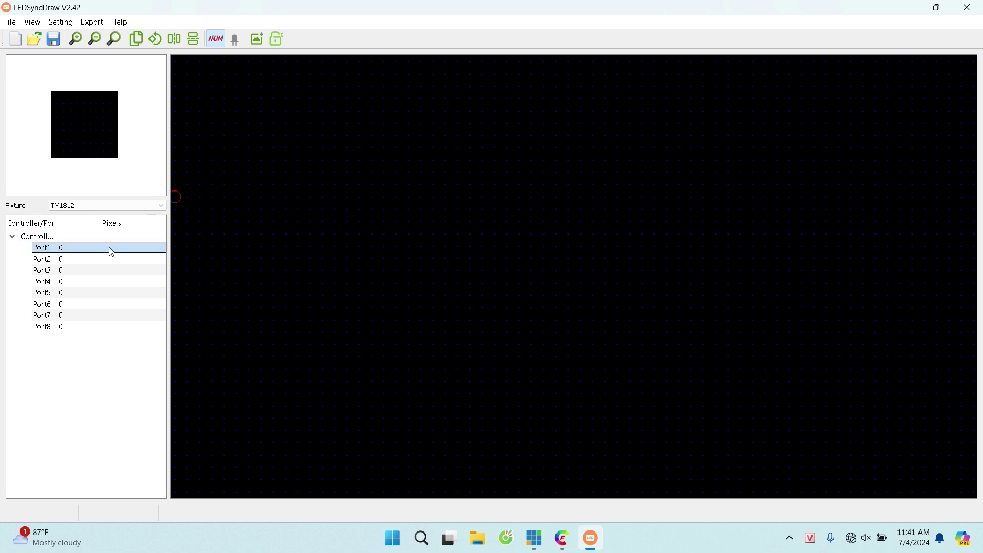
right_click(112, 251)
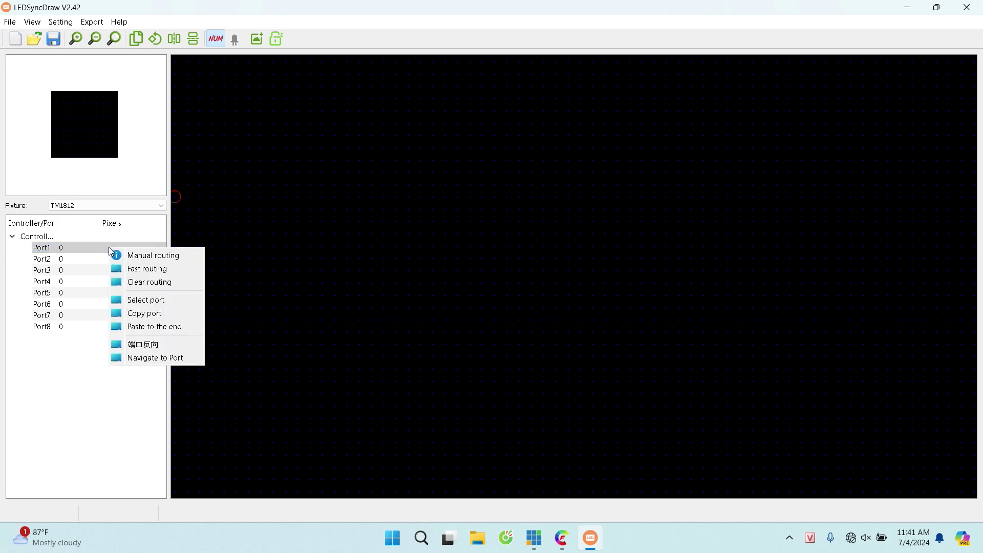
left_click(146, 257)
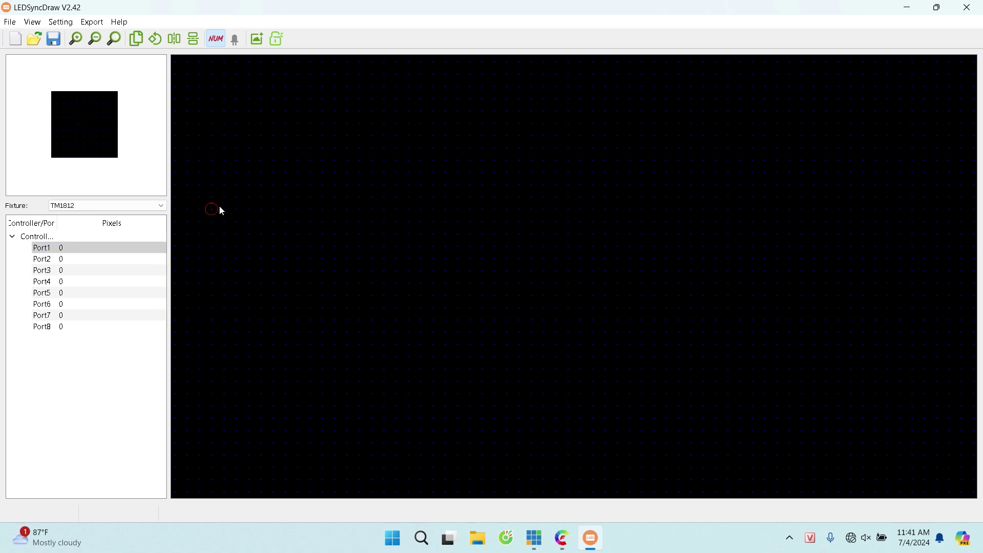
left_click(273, 160)
key("Right")
key("Right")
key("Right")
key("Right")
key("Right")
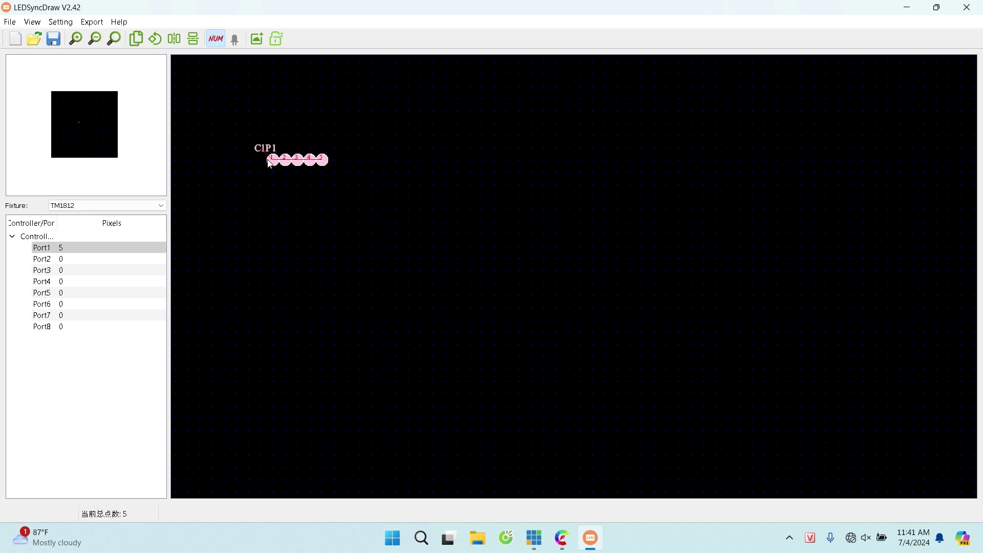
key("Right")
key("Right")
key("Right")
key("Right")
key("Right")
key("Right")
key("Right")
key("Right")
key("Right")
key("Right")
key("Right")
key("Right")
Step: Route a second row of 18 pixels back leftward directly below the first, continuing two pixels down from its left end
key("Down")
key("Left")
key("Left")
key("Left")
key("Left")
key("Left")
key("Left")
key("Left")
key("Left")
key("Left")
key("Left")
key("Left")
key("Left")
key("Left")
key("Left")
key("Left")
key("Left")
key("Left")
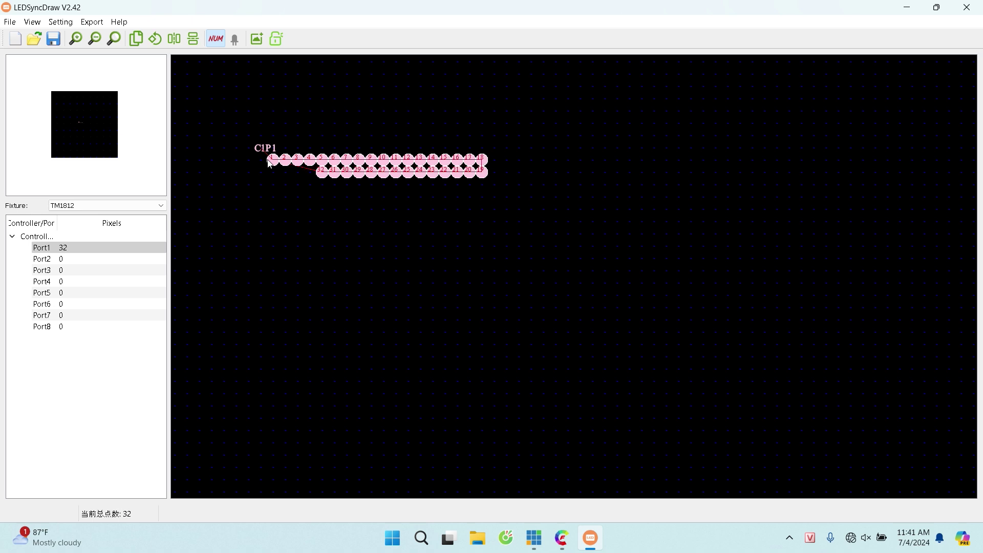
key("Down")
key("Down")
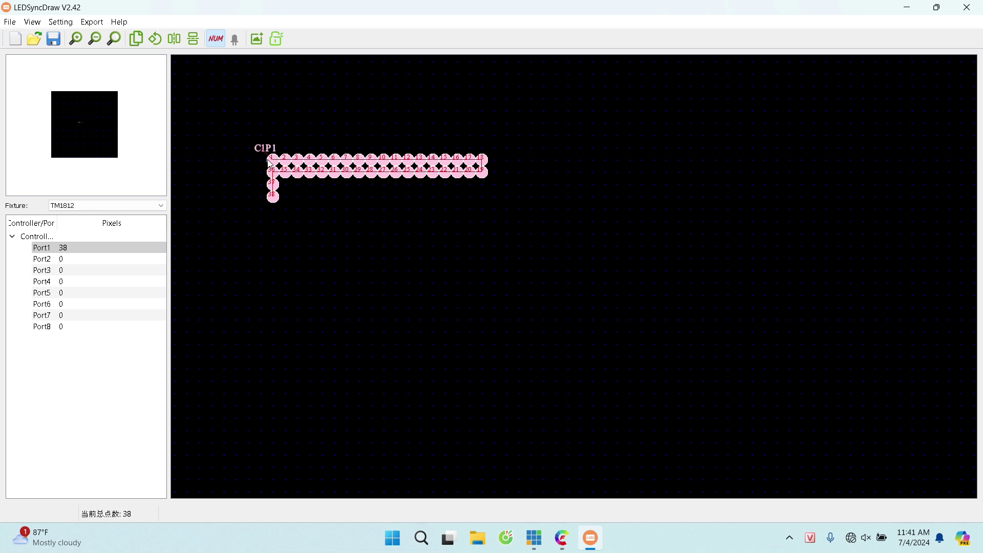
Step: Continue the Port1 route with a down-left diagonal through pixel 44 and a straight vertical run down to pixel 51
left_click(250, 209)
left_click(237, 221)
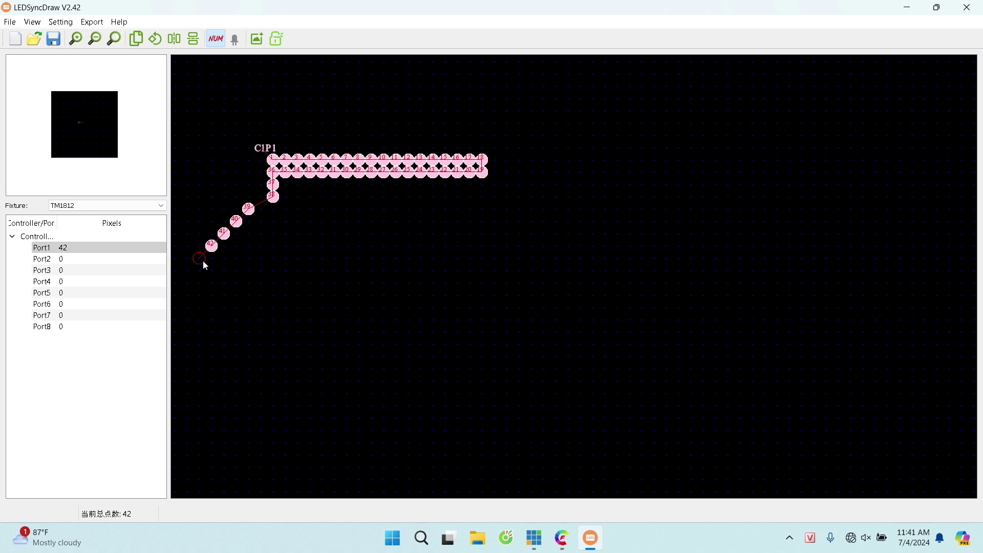
left_click(187, 270)
left_click(187, 282)
key("Down")
key("Down")
key("Down")
key("Down")
key("Down")
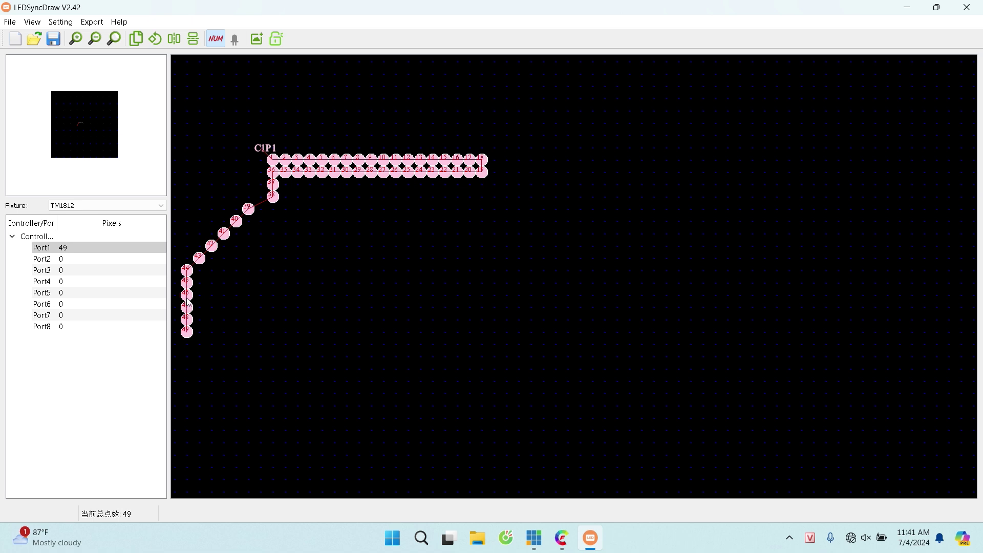
Step: Add a horizontal bottom row of seven pixels, 52 to 58, running rightward from the foot of the vertical run
left_click(211, 368)
key("Right")
key("Right")
key("Right")
key("Right")
key("Right")
key("Right")
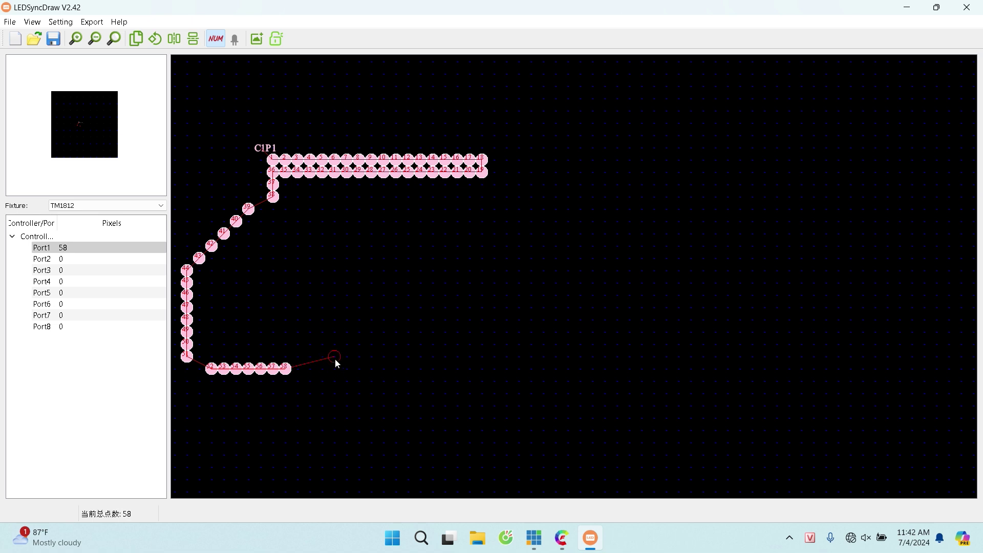
Step: Route pixels up the right side of the loop through pixel 65, placing pixel 66 up and to the left
left_click(312, 345)
left_click(323, 332)
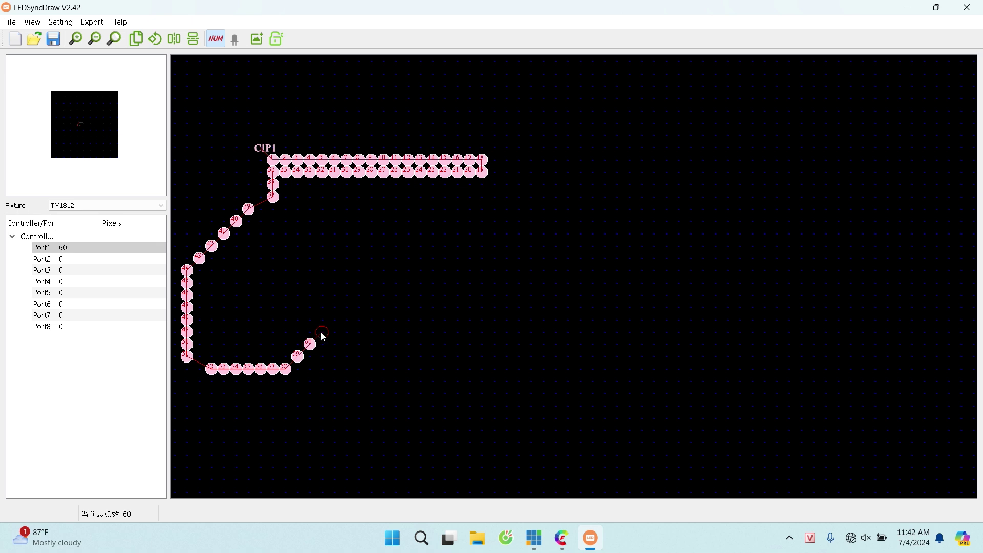
left_click(335, 306)
left_click(334, 294)
left_click(334, 270)
left_click(334, 257)
left_click(297, 233)
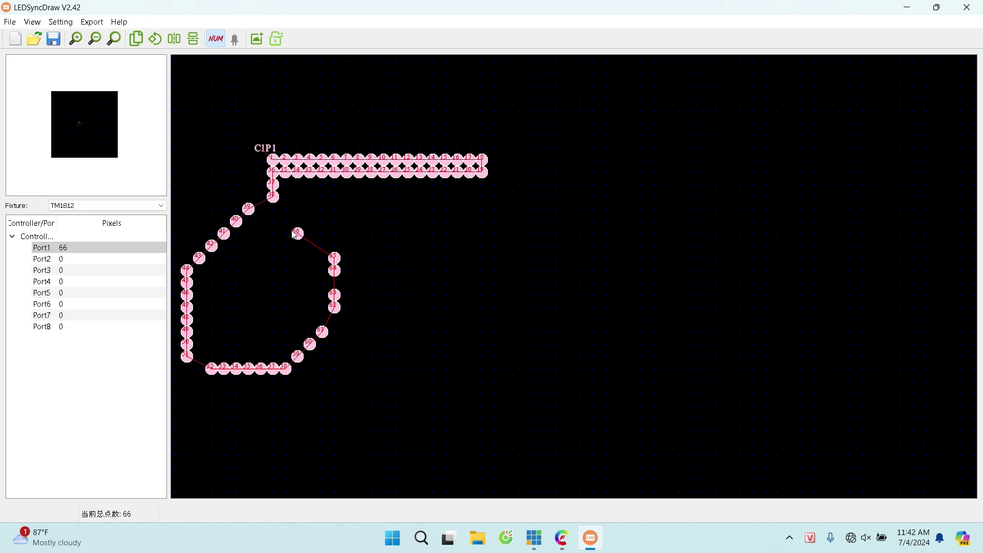
Step: Place pixels 67 and 68 at the top of the loop and extend a row rightward to pixel 77
left_click(285, 220)
left_click(286, 209)
key("Right")
key("Right")
key("Right")
key("Right")
key("Right")
key("Right")
key("Right")
key("Right")
key("Right")
Step: Route the pixels down in steps to pixel 92, add a row rightward to pixel 100, and end the manual routing
key("Down")
key("Down")
key("Down")
key("Right")
key("Down")
key("Down")
key("Down")
key("Down")
key("Down")
key("Down")
key("Right")
key("Down")
key("Down")
key("Down")
key("Down")
key("Right")
key("Right")
key("Right")
key("Right")
key("Right")
key("Right")
key("Right")
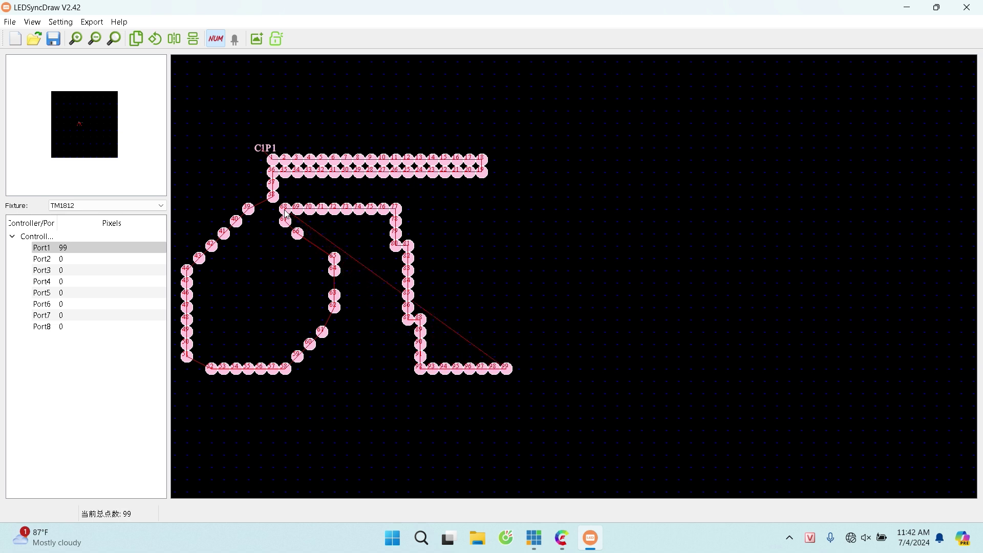
key("Right")
right_click(521, 375)
left_click(541, 378)
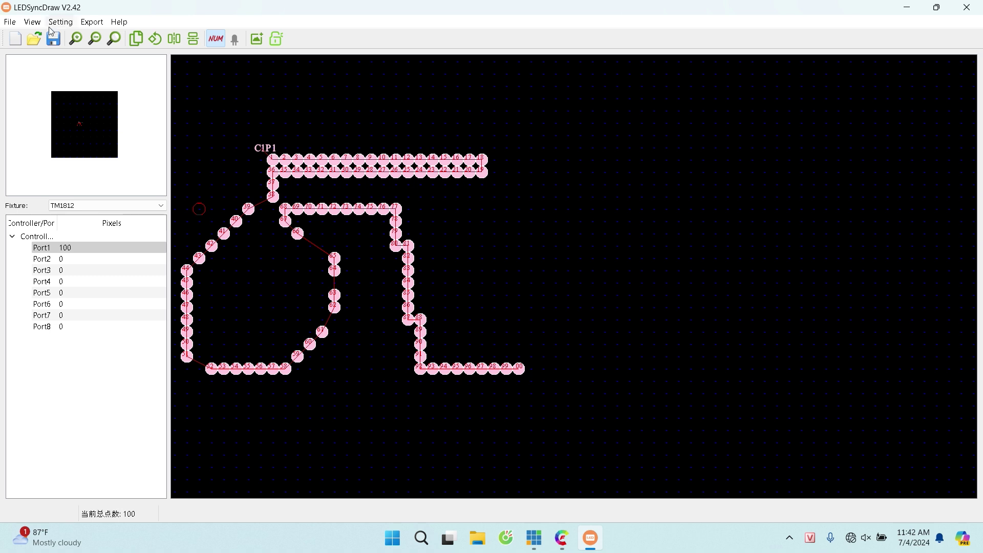
Step: Save the layout to the Desktop as dotj file 56 with a pixel spacing of 10
left_click(10, 23)
left_click(31, 65)
scroll(230, 192, "down", 1)
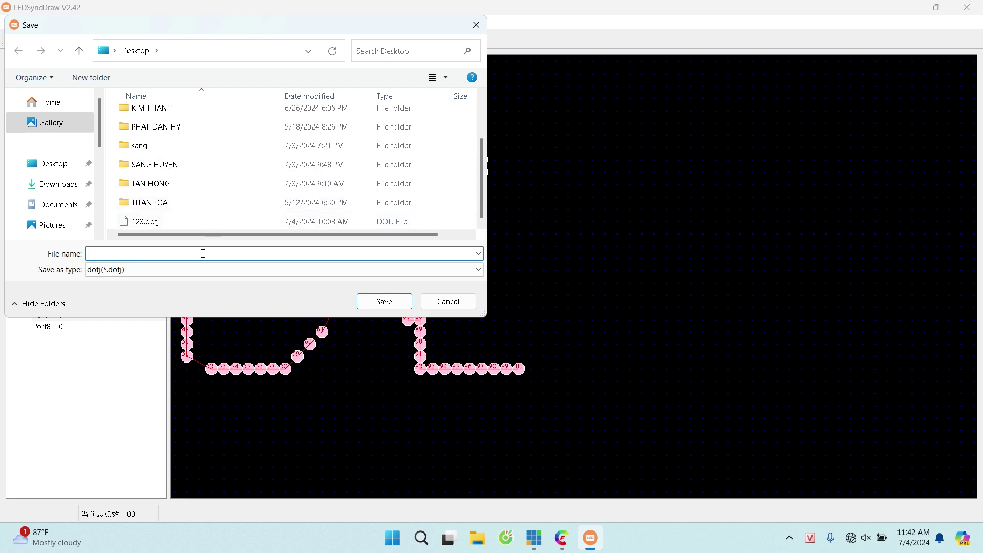
type("56")
left_click(384, 301)
left_click(501, 248)
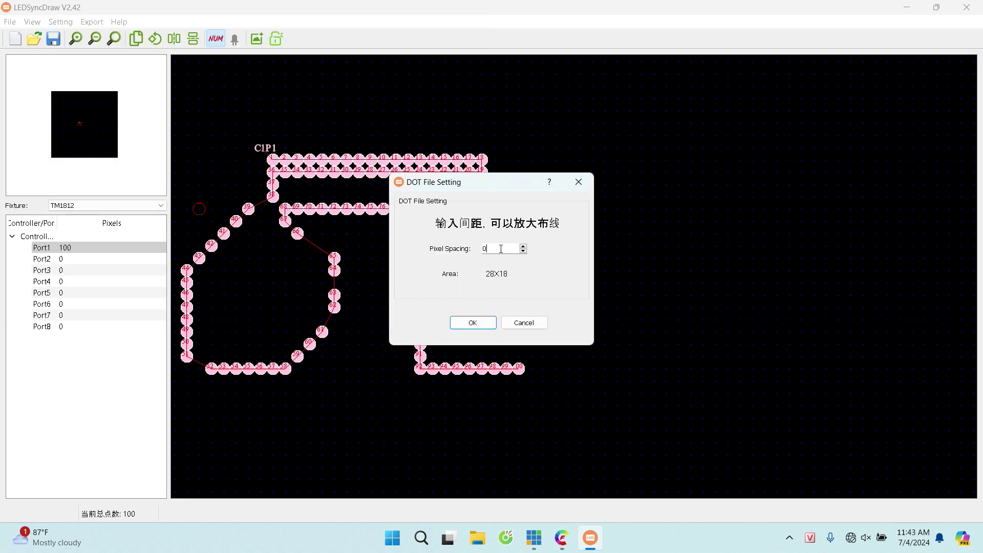
left_click_drag(500, 249, 481, 251)
type("10")
left_click(475, 330)
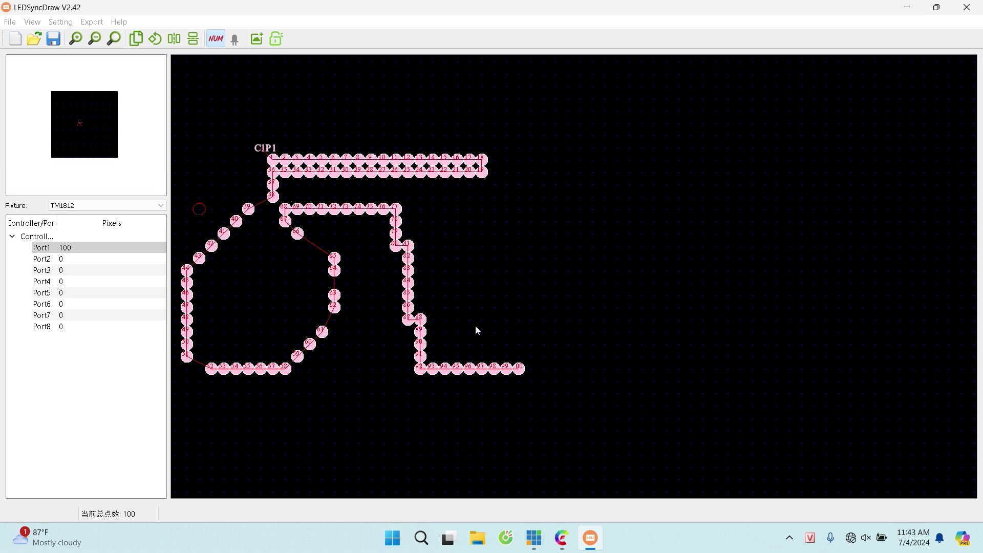
left_click(496, 287)
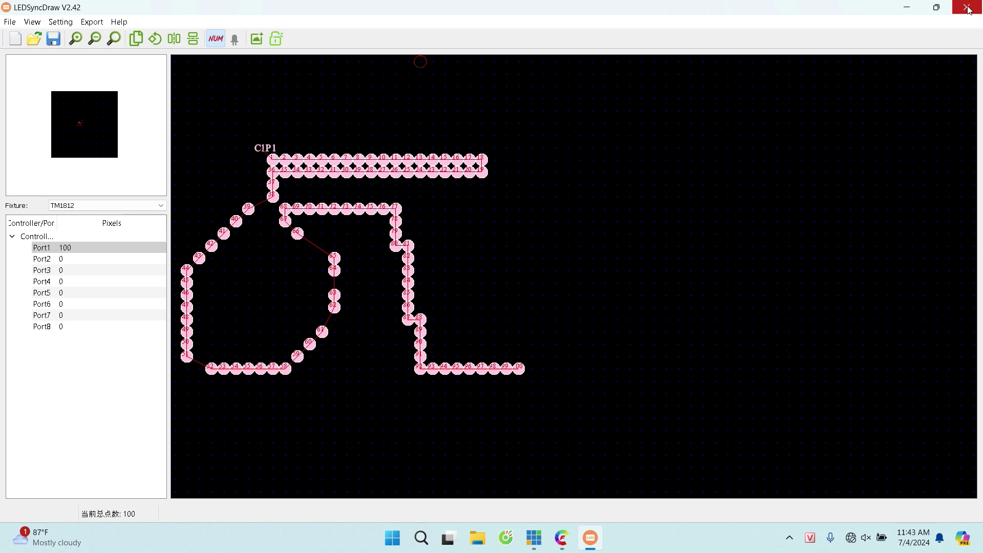
left_click(53, 39)
left_click(237, 270)
left_click(236, 270)
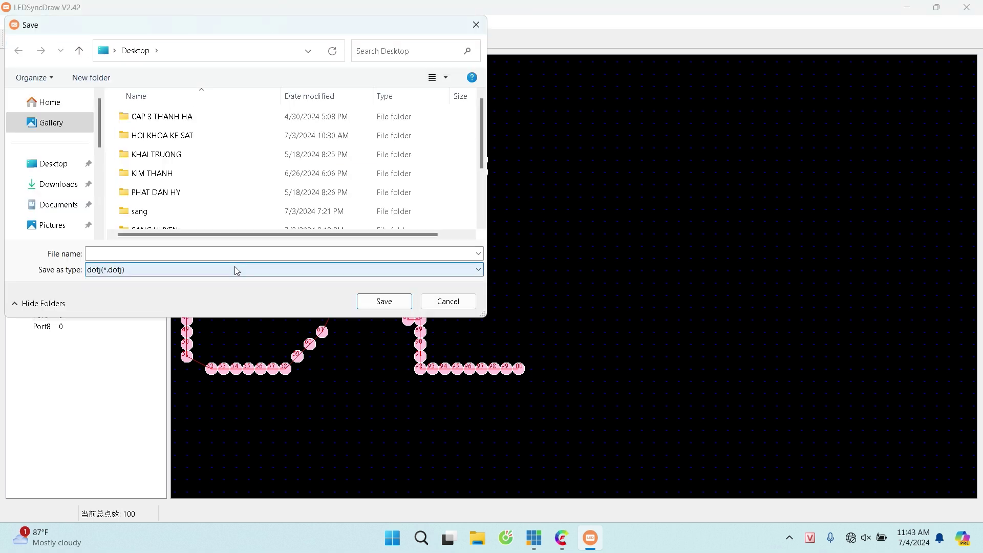
left_click(413, 300)
Step: Export the layout as an Mpx file named 256303 with 6 universes per port and RGB colour order
left_click(9, 22)
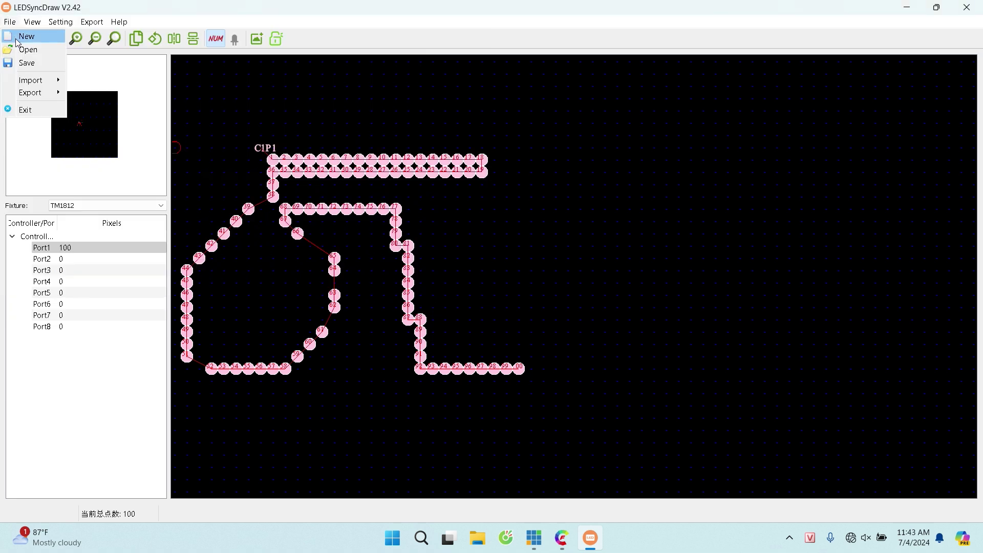
mouse_move(29, 94)
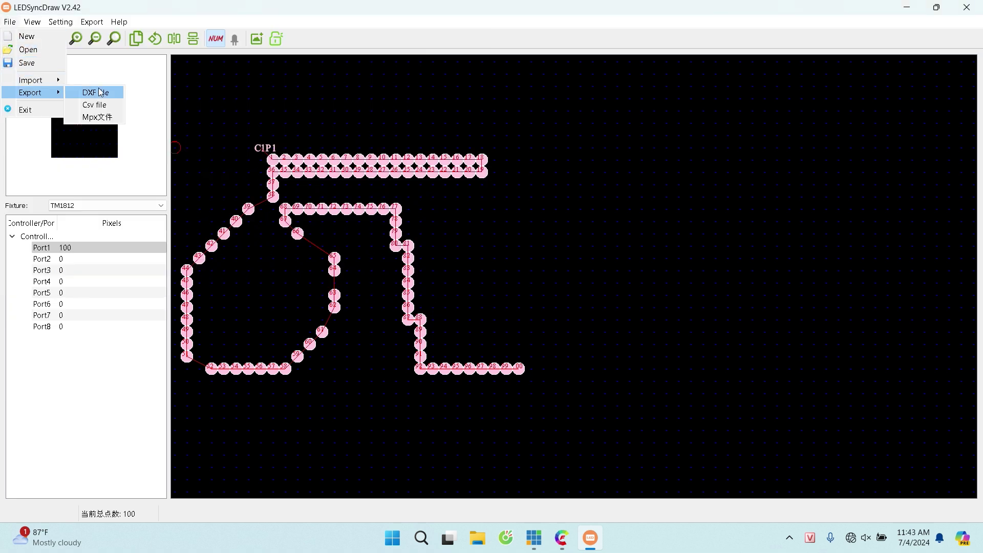
left_click(97, 117)
scroll(300, 213, "down", 2)
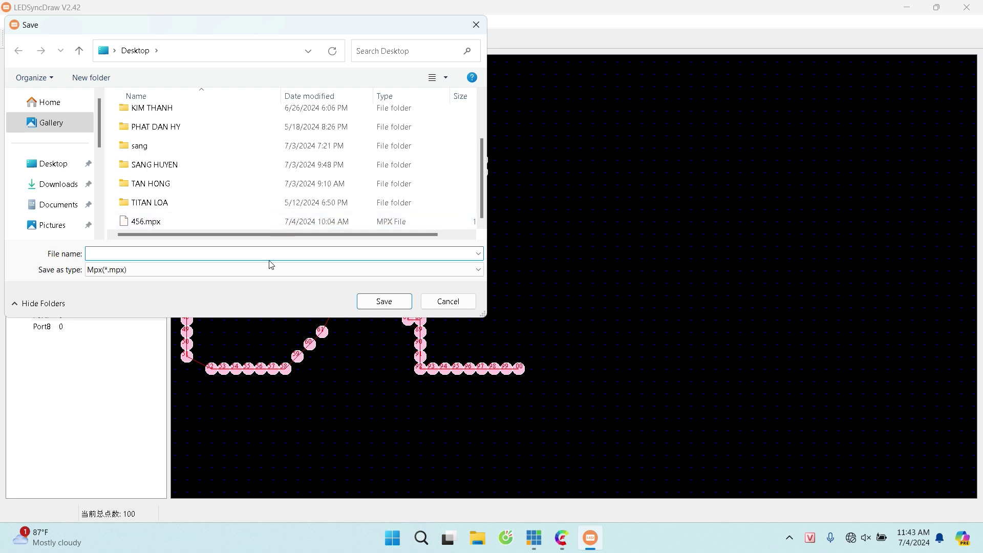
type("256303")
left_click(385, 301)
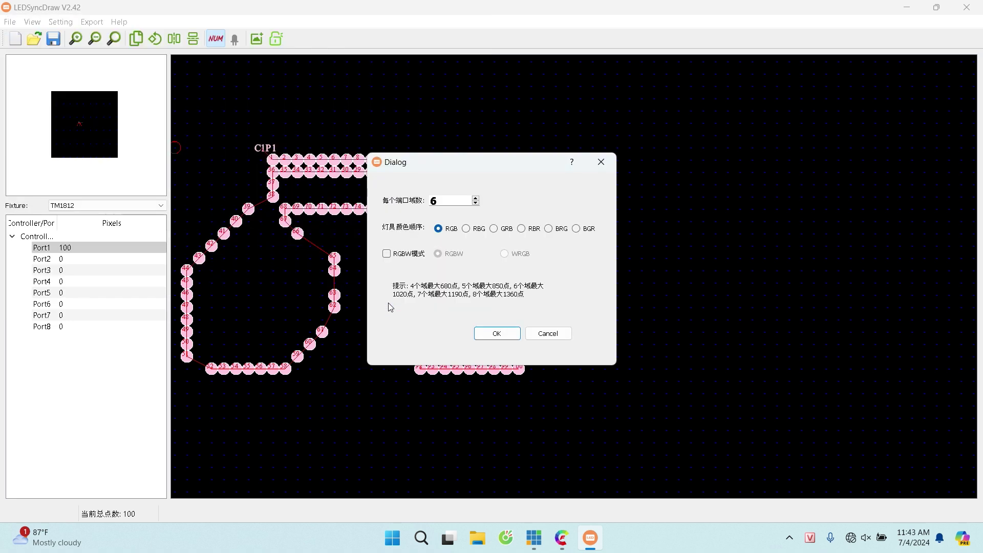
left_click(500, 333)
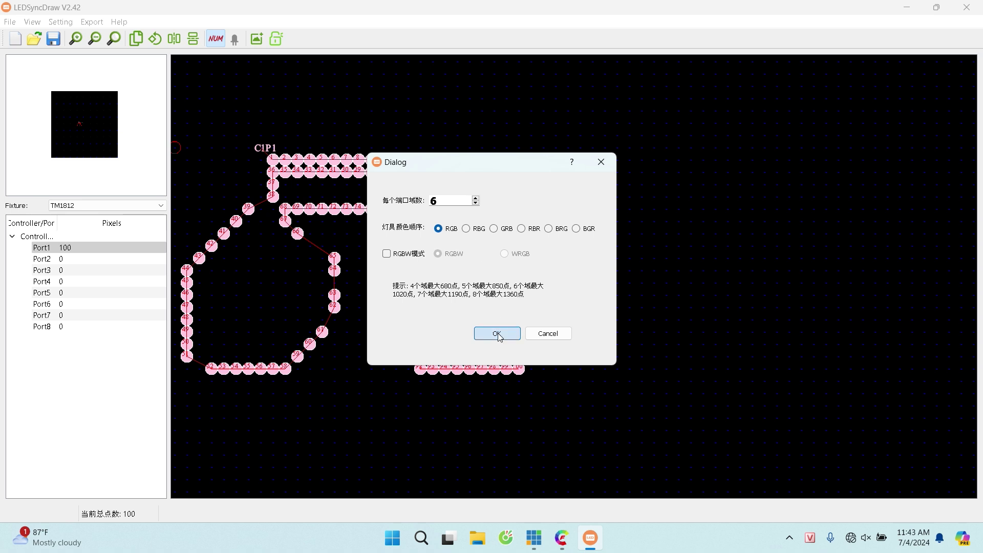
left_click(513, 284)
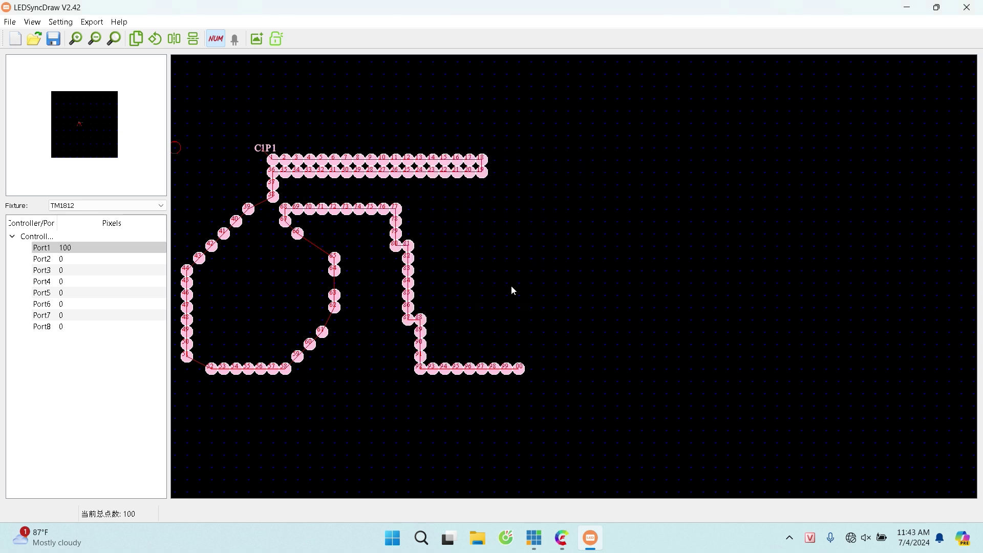
Step: Close LEDSyncDraw without saving the project and import Desktop dot file 2556 into FAST LED with Auto Fix and Start(10,10)
left_click(975, 8)
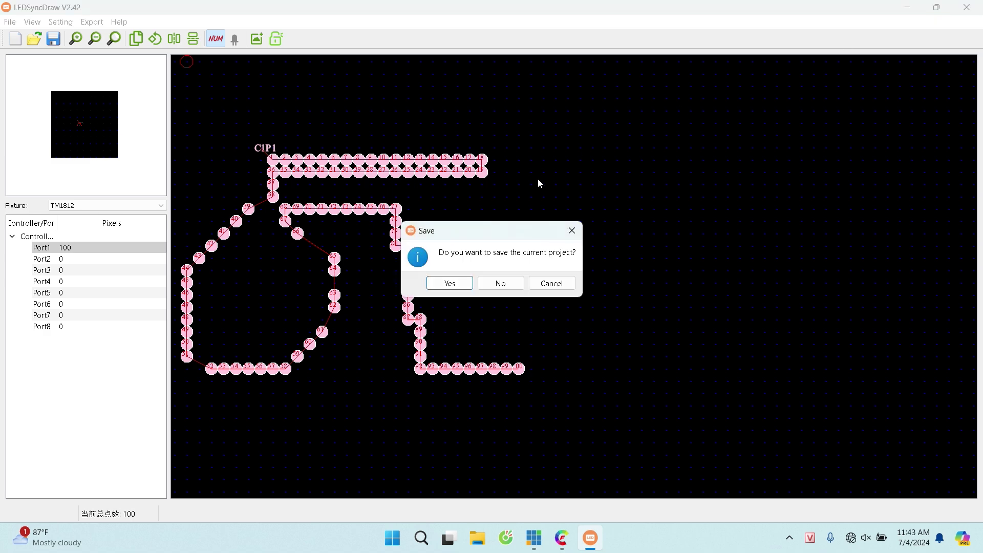
left_click(499, 284)
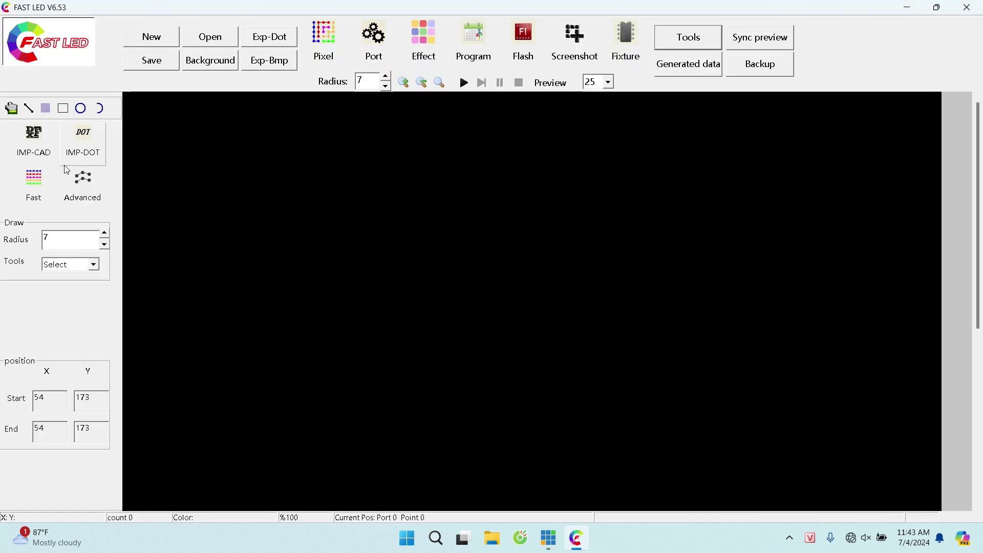
left_click(96, 150)
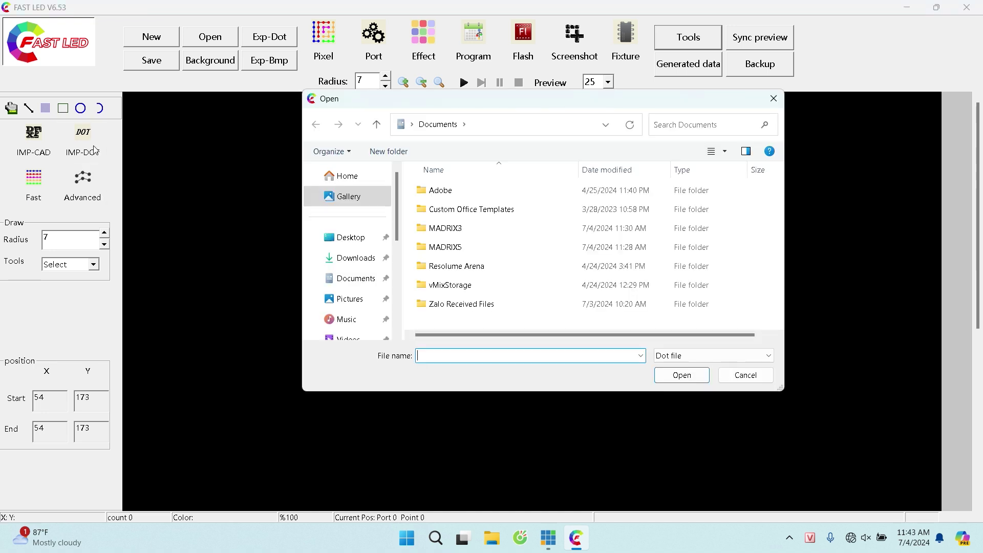
left_click(365, 239)
scroll(527, 258, "down", 1)
left_click(471, 322)
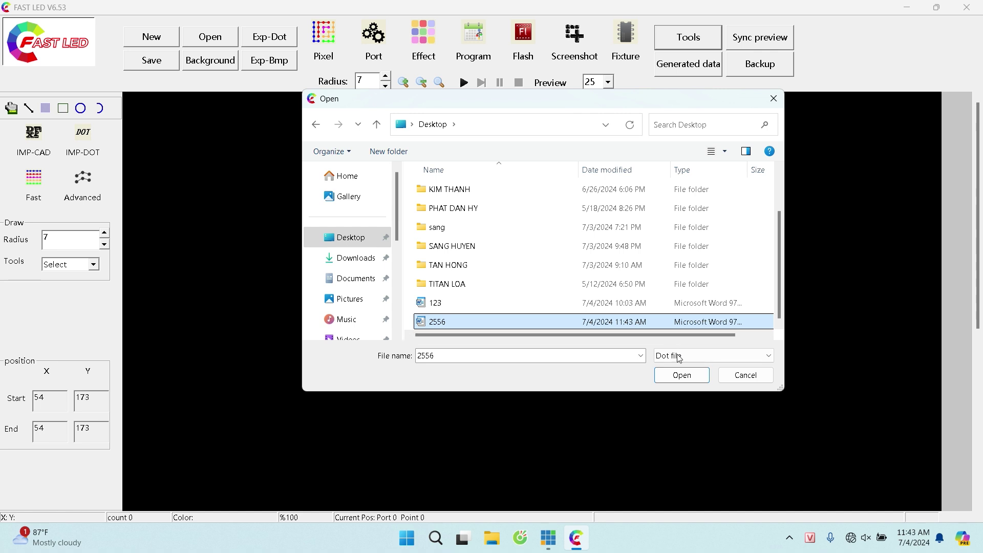
left_click(681, 376)
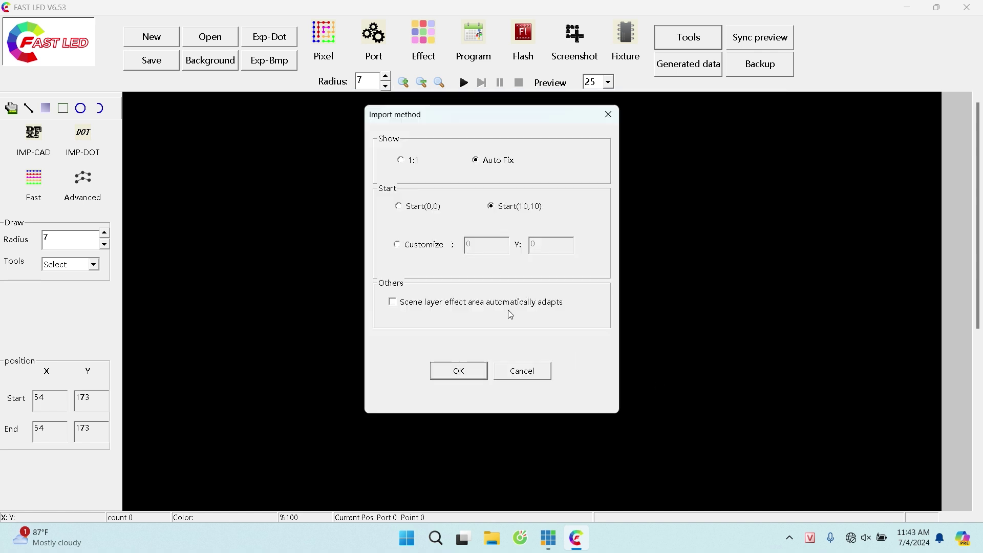
left_click(461, 372)
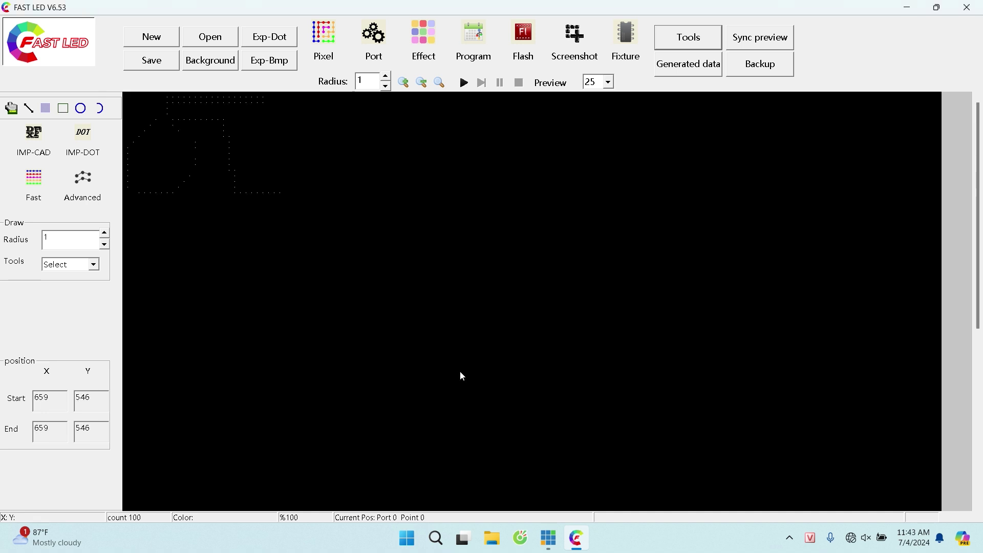
Step: Switch to effect editing and preview the default Move effect on the imported pixel layout
left_click(430, 42)
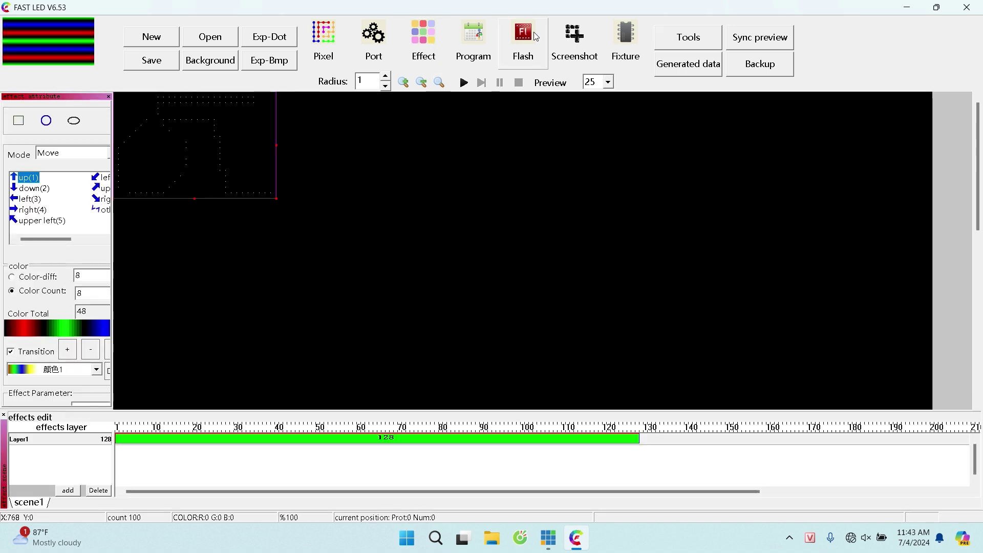
left_click(462, 82)
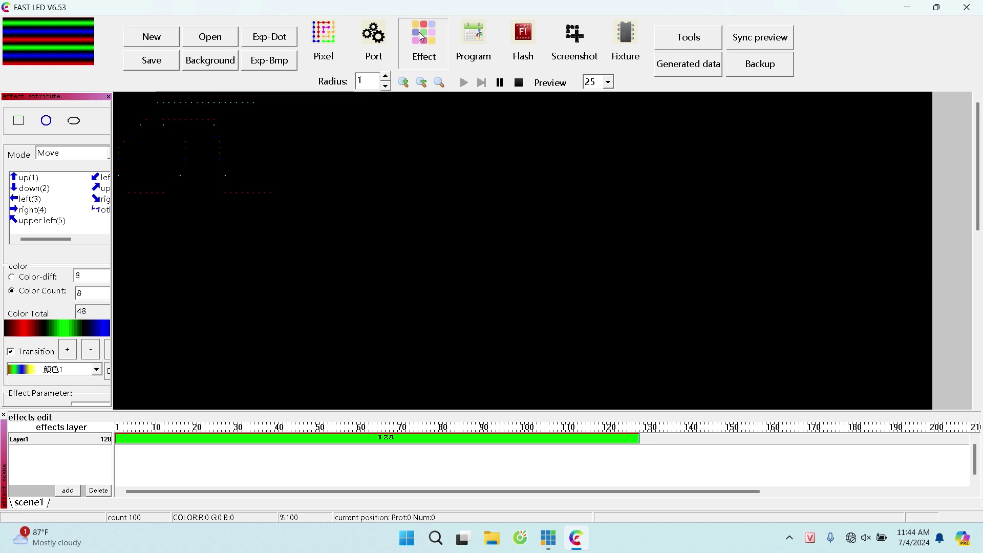
left_click(466, 83)
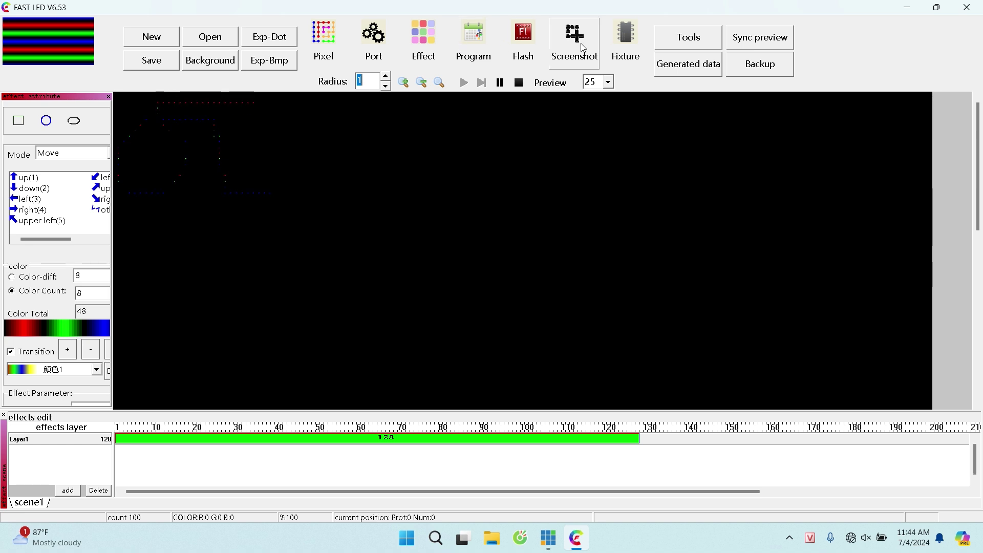
Step: Open the Flash effect browser and preview several 4K background videos in the BOLERO folder on drive E
left_click(540, 39)
left_click(549, 295)
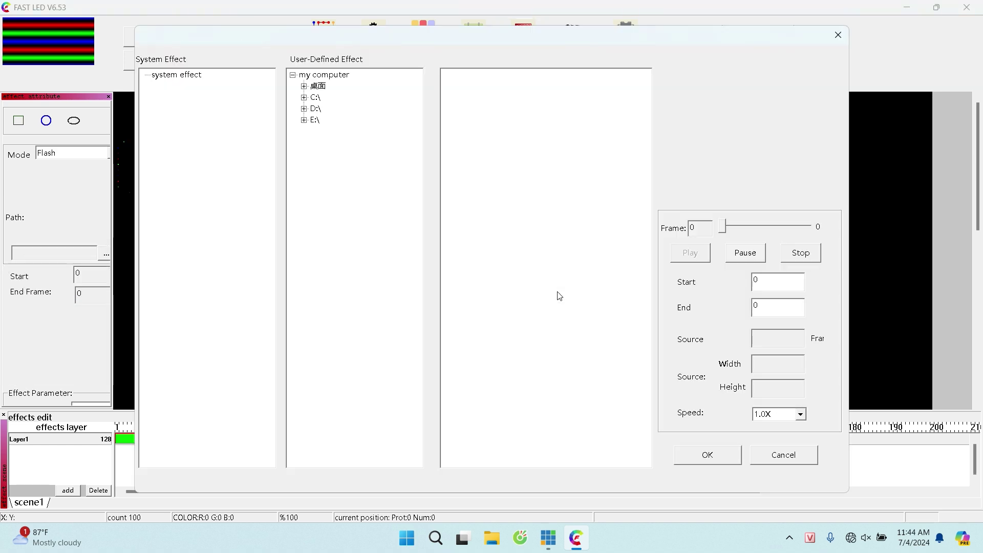
left_click(304, 121)
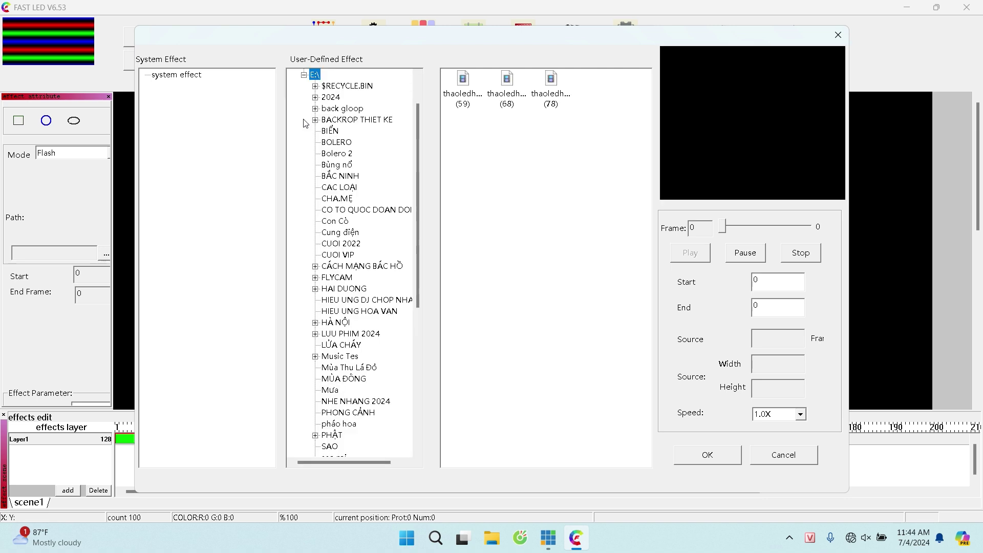
left_click(346, 144)
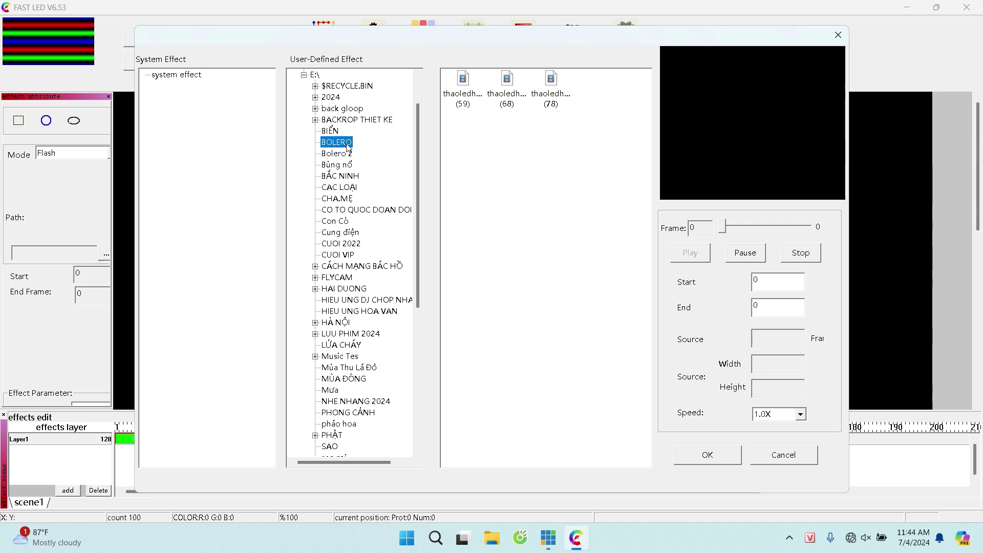
left_click(509, 137)
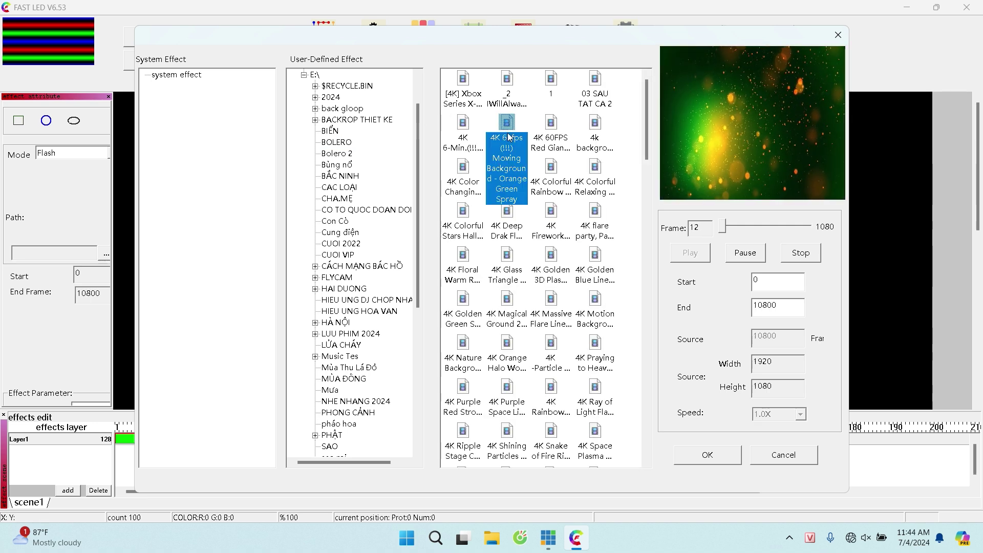
left_click(548, 134)
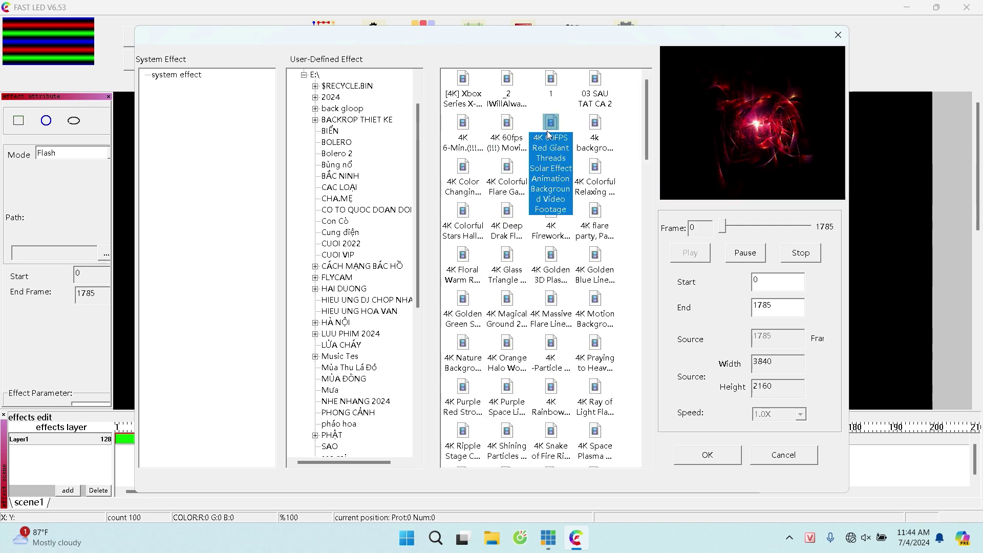
left_click(595, 124)
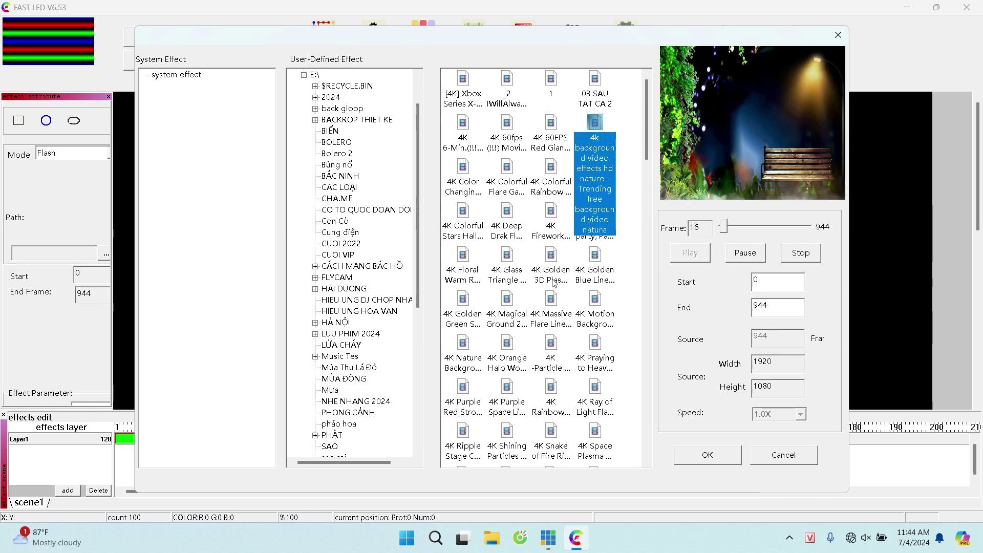
Step: Browse further through the BOLERO videos and apply BL_07 as the layer's Flash effect
left_click(553, 260)
scroll(553, 260, "down", 5)
left_click(558, 237)
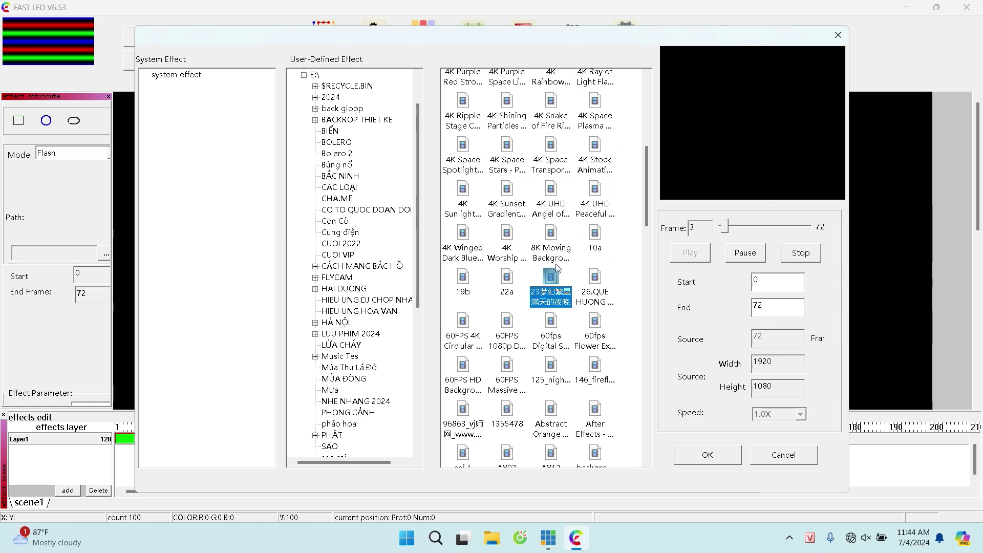
left_click(518, 238)
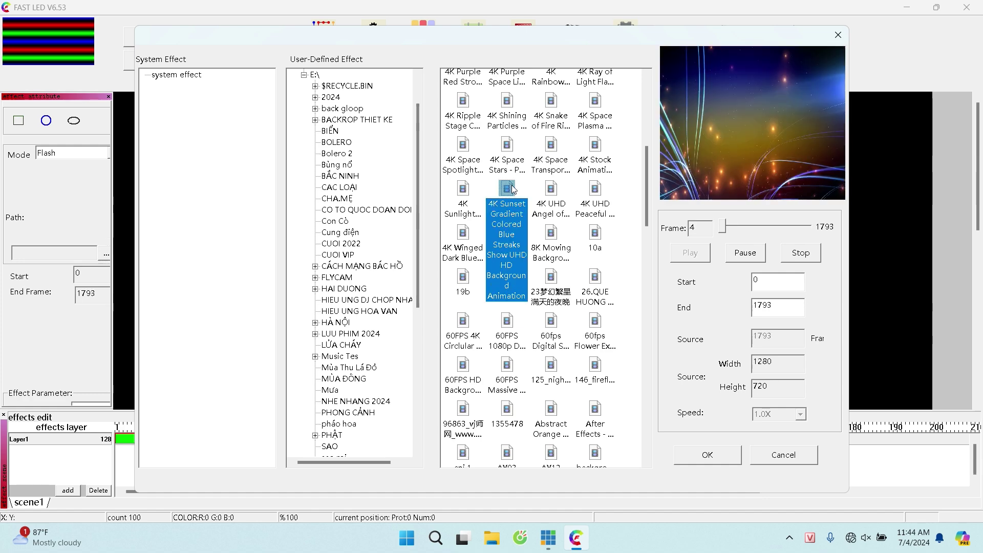
scroll(514, 246, "down", 5)
left_click(514, 296)
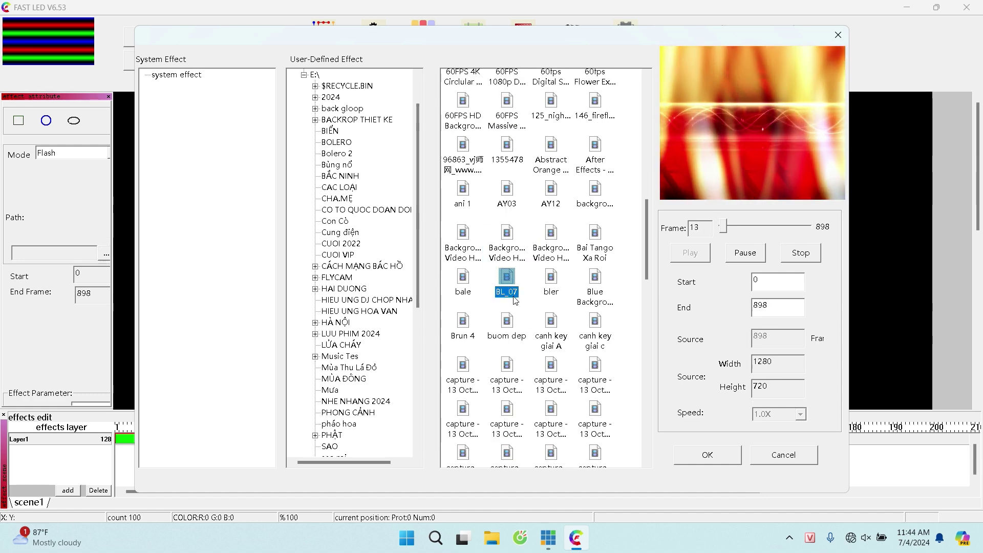
left_click(709, 455)
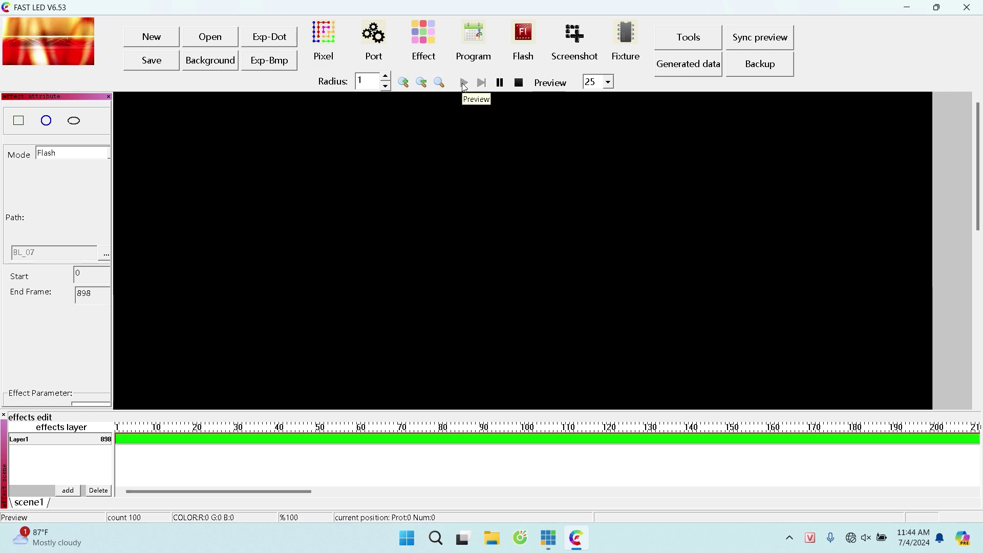
Step: Preview replacement videos for the Flash effect, including Magic Stars and xanh in BOLERO and Lửa HD in LỬA CHÁY
left_click(533, 45)
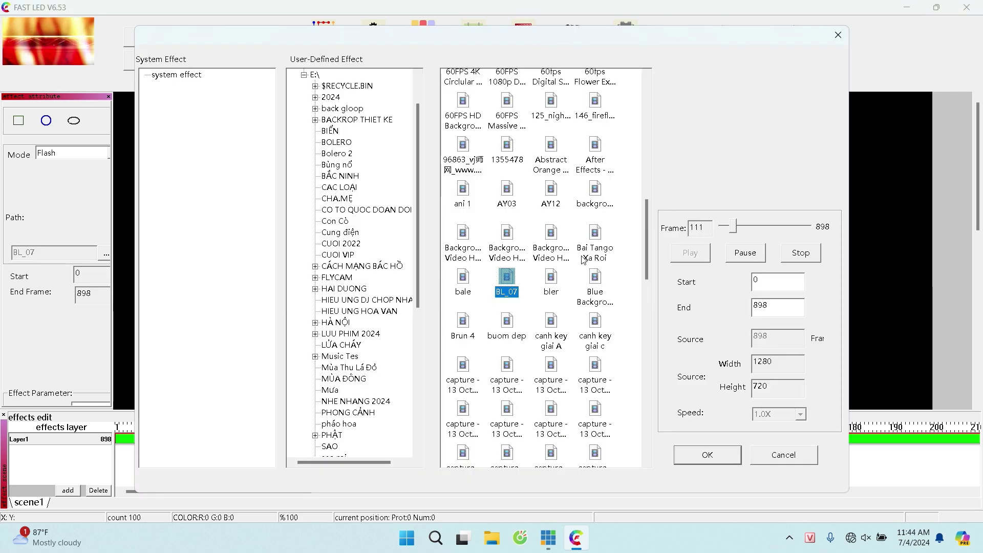
scroll(584, 365, "down", 5)
left_click(551, 353)
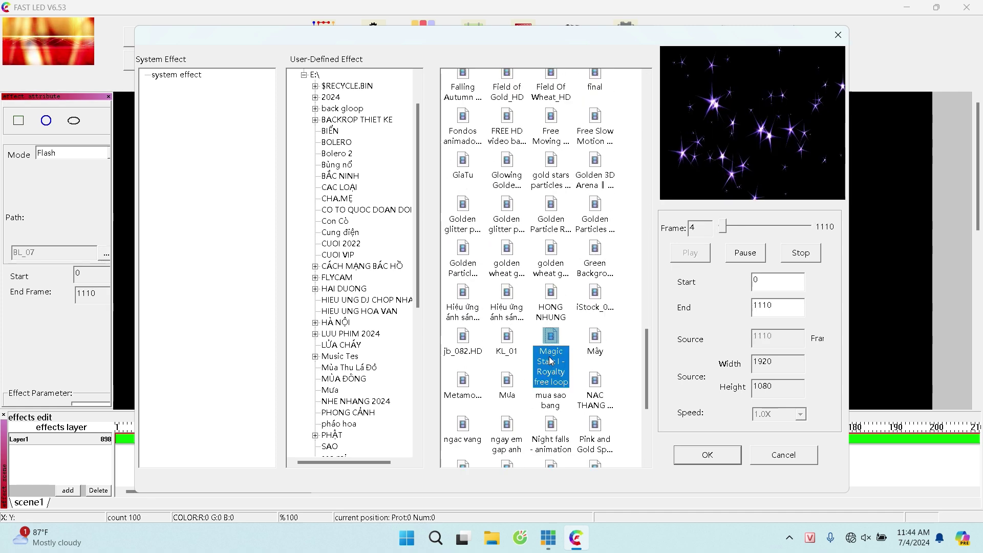
scroll(551, 361, "down", 5)
left_click(557, 363)
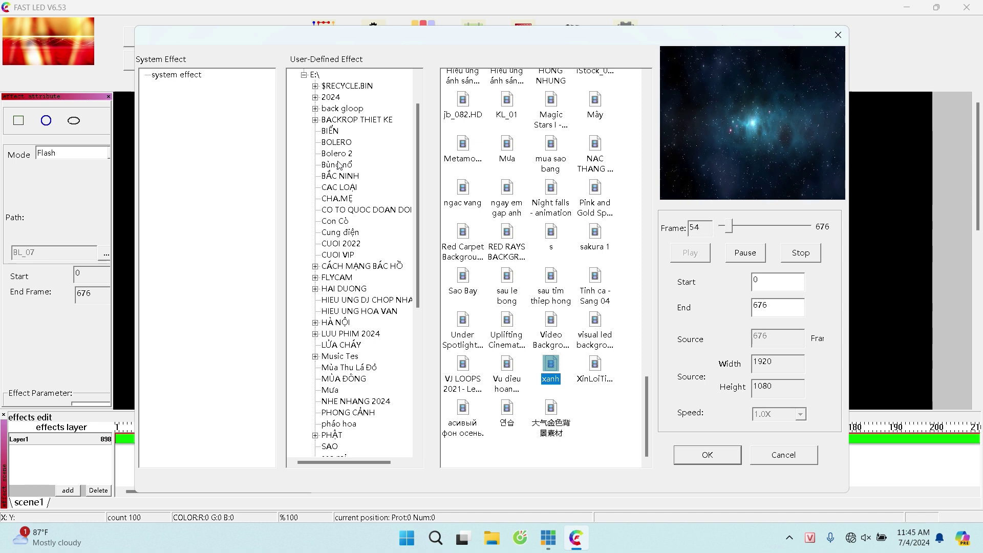
left_click(346, 345)
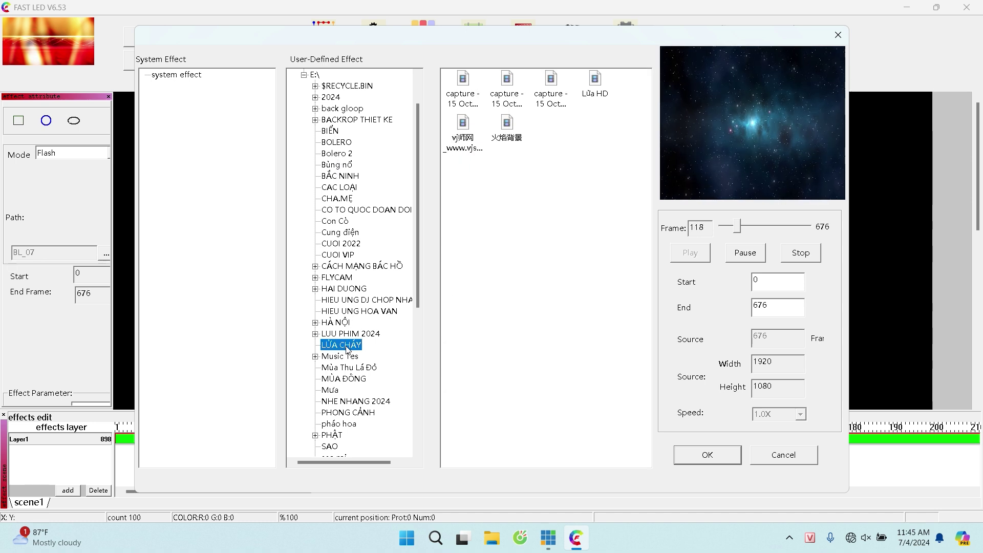
left_click(561, 81)
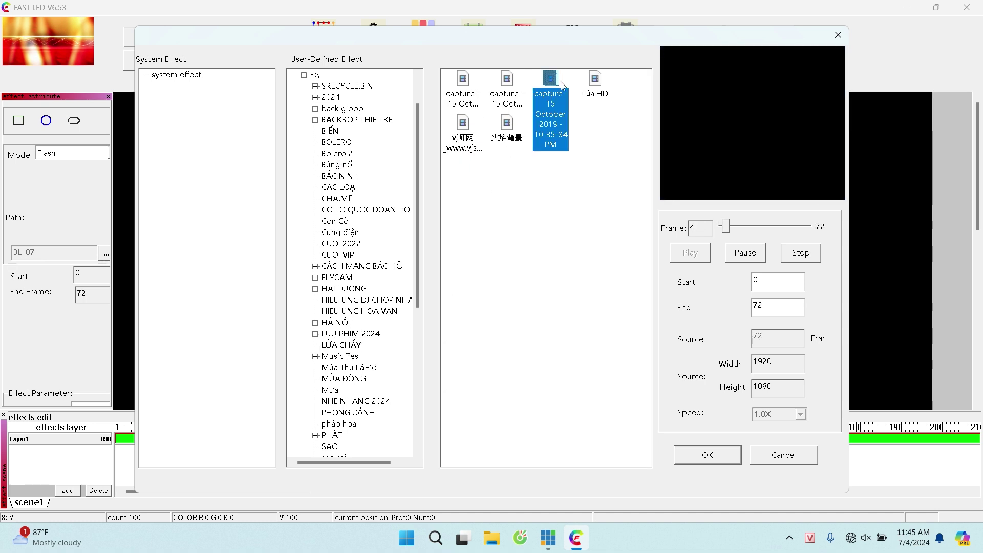
left_click(594, 91)
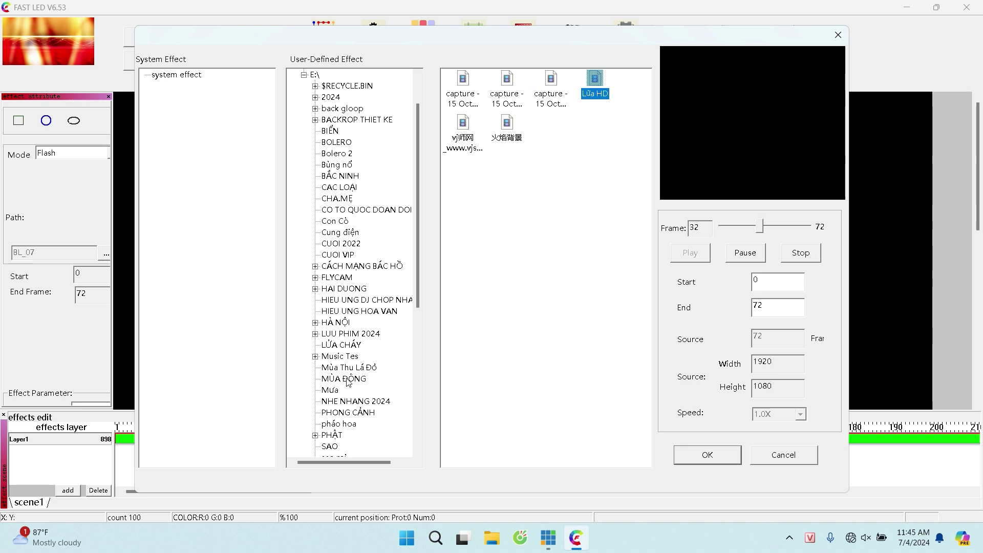
Step: Apply the Bad boy video from the HIEU UNG DJ CHOP folder as the Flash effect and preview it on the layout
left_click(349, 303)
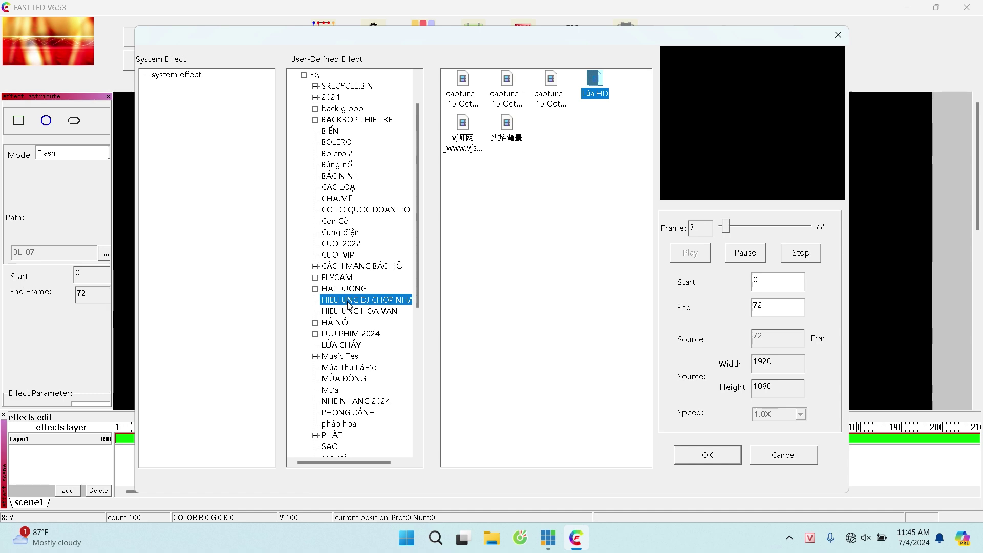
left_click(512, 211)
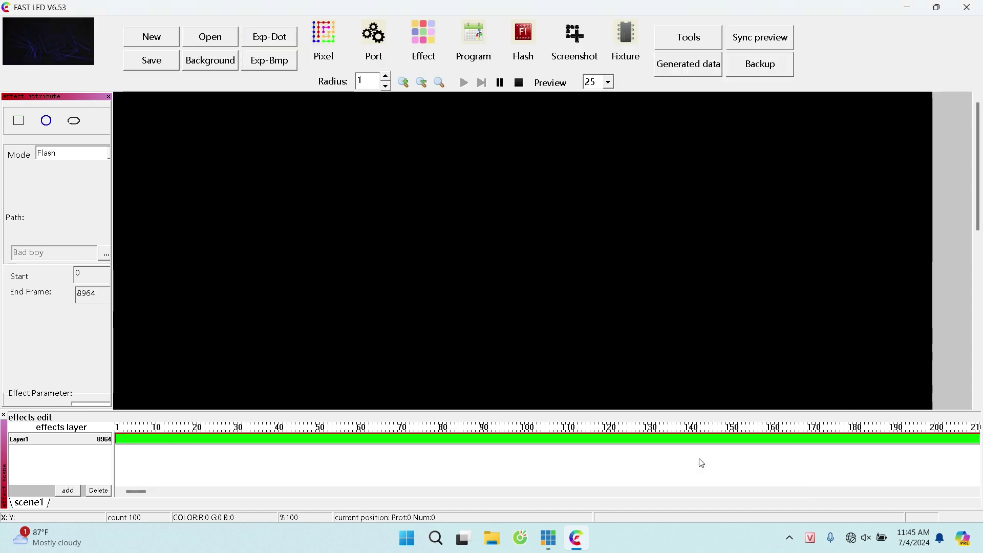
left_click(705, 457)
left_click(501, 82)
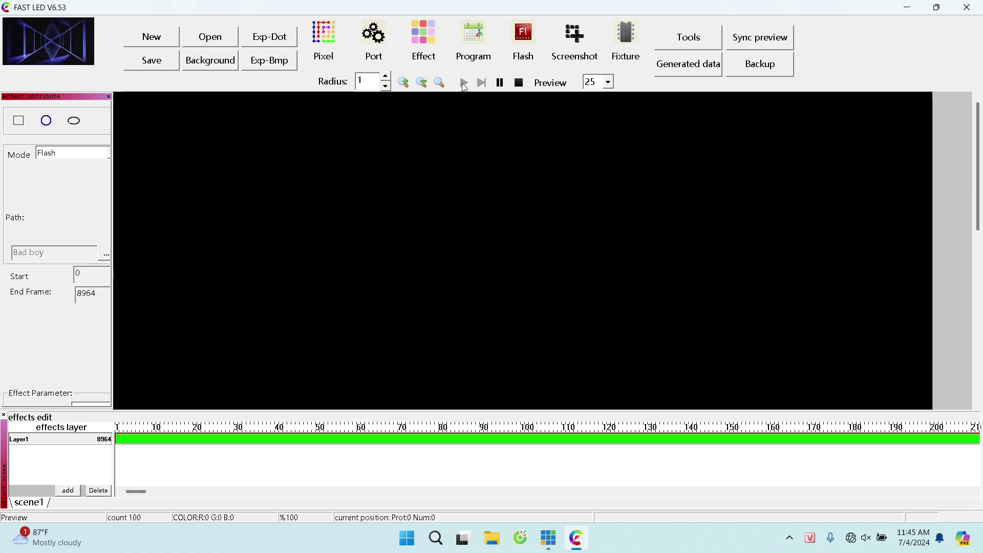
left_click(520, 83)
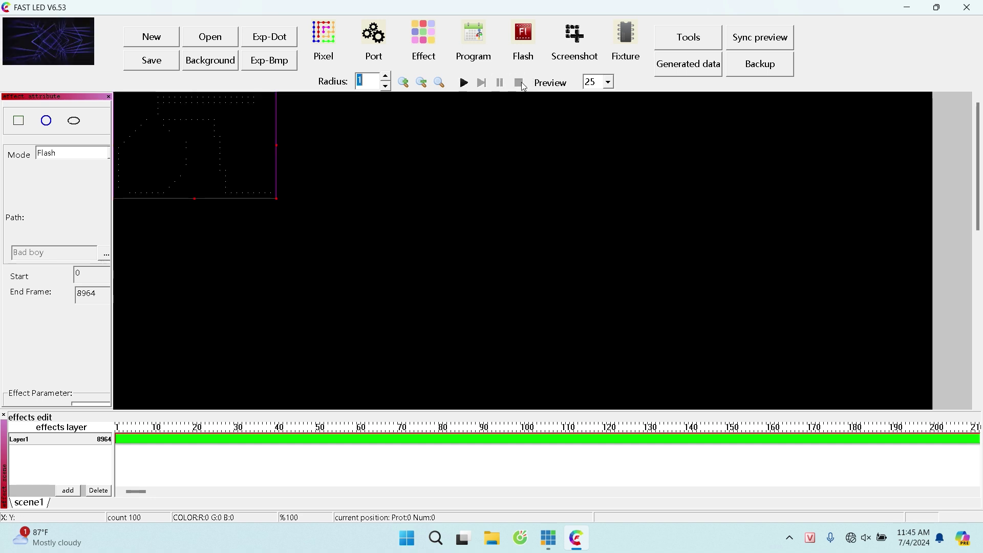
left_click(464, 85)
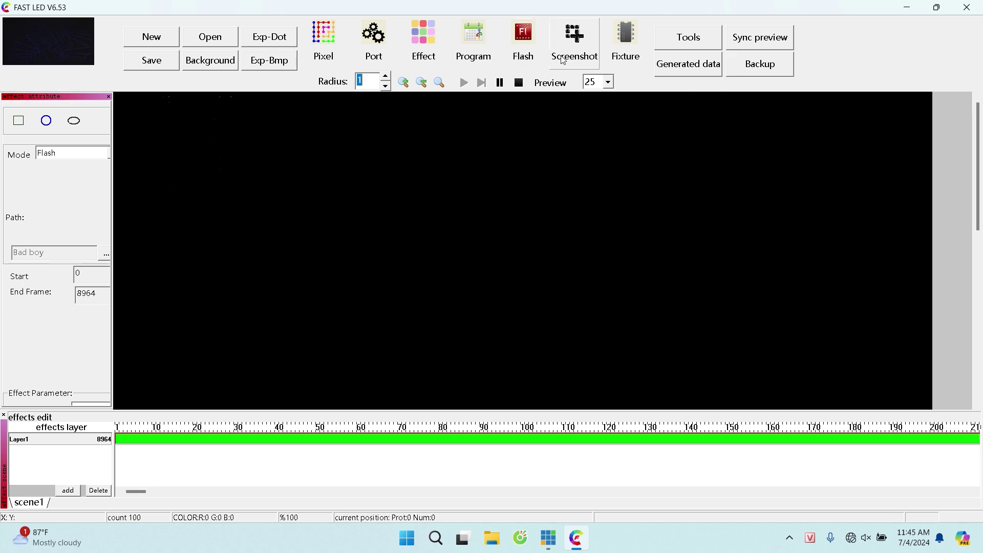
Step: Apply the thaoledhanoi1 (2) video from the visual4 folder on drive E as the layer's Flash effect
left_click(523, 44)
scroll(585, 153, "down", 5)
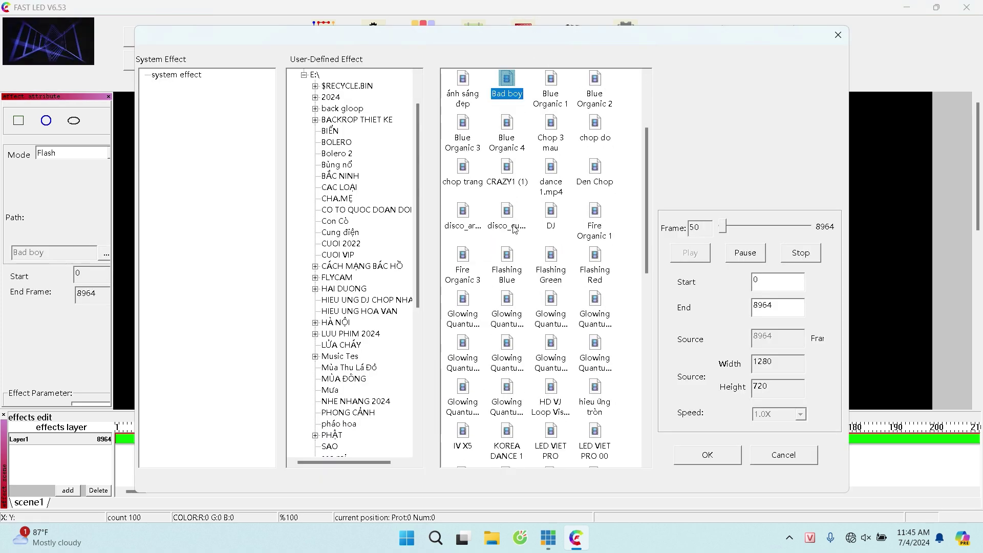
scroll(371, 389, "down", 7)
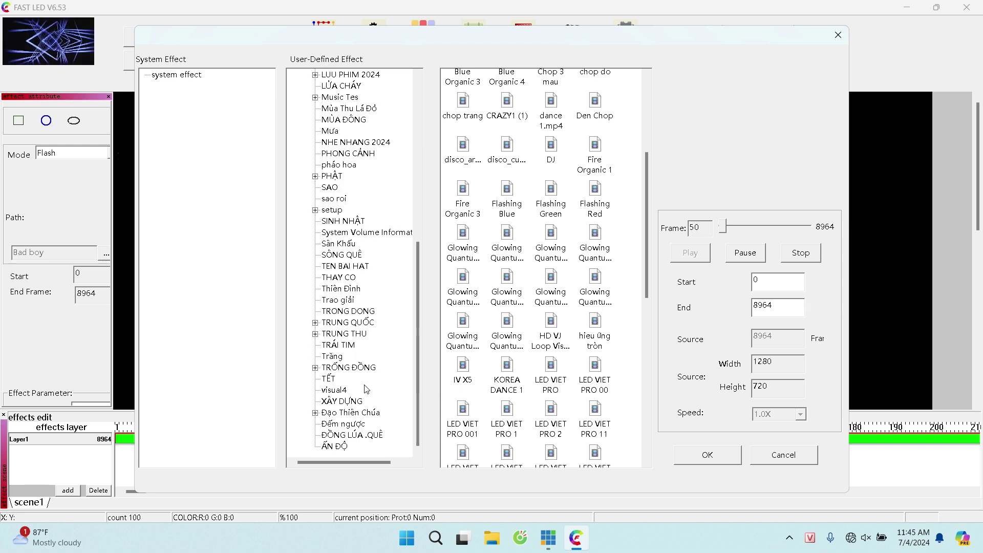
left_click(336, 393)
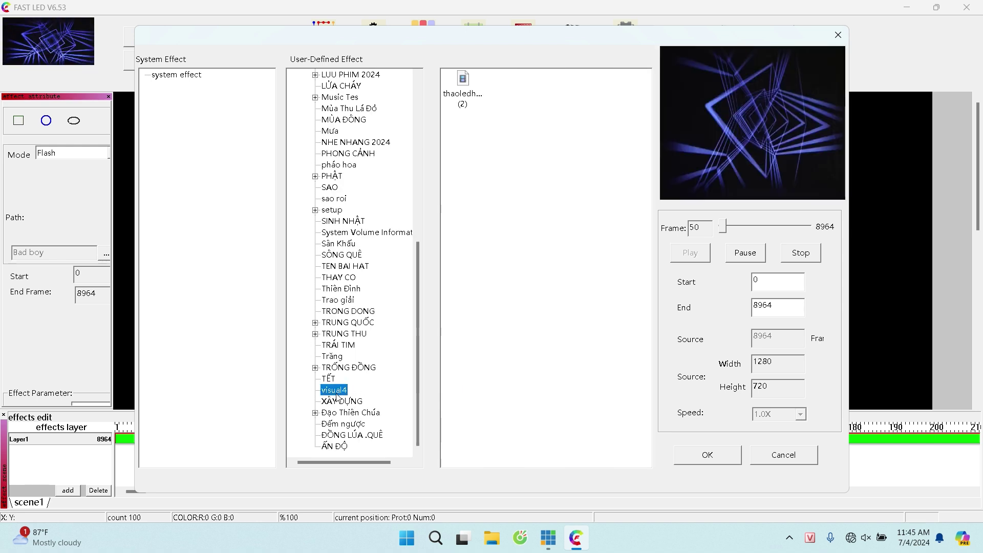
left_click(464, 85)
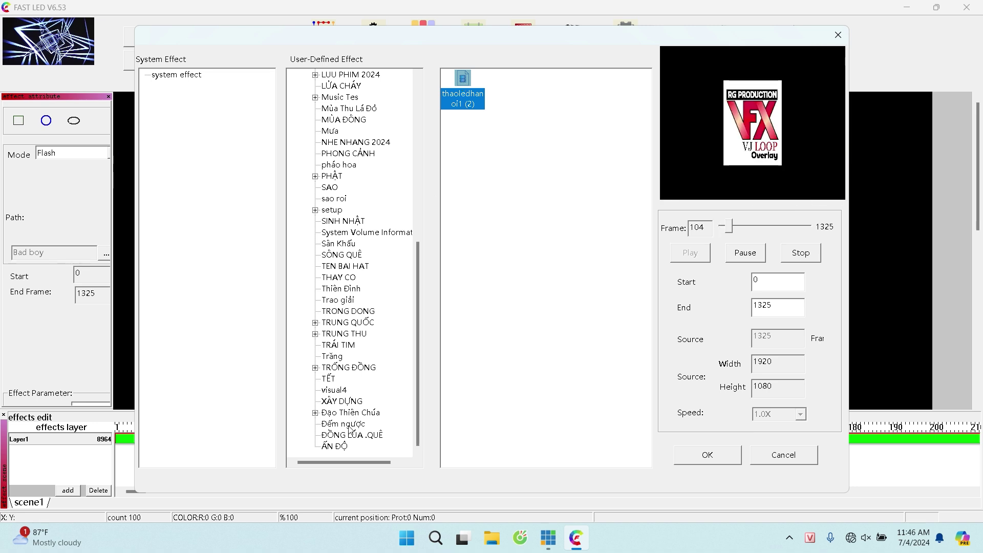
left_click(750, 232)
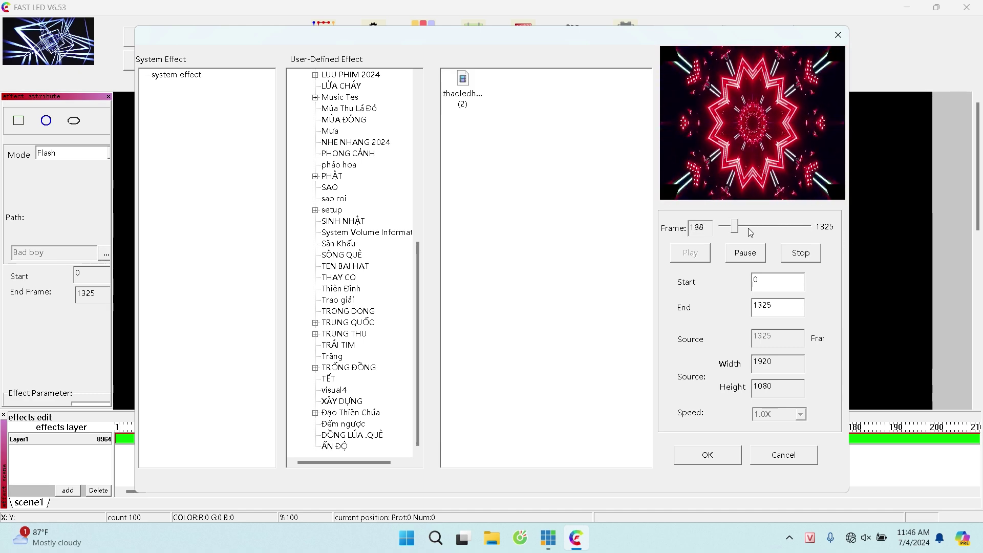
left_click(721, 456)
Step: Play the thaoledhanoi1 (2) effect on the layout, reselecting Layer1 in the timeline between previews
left_click(465, 83)
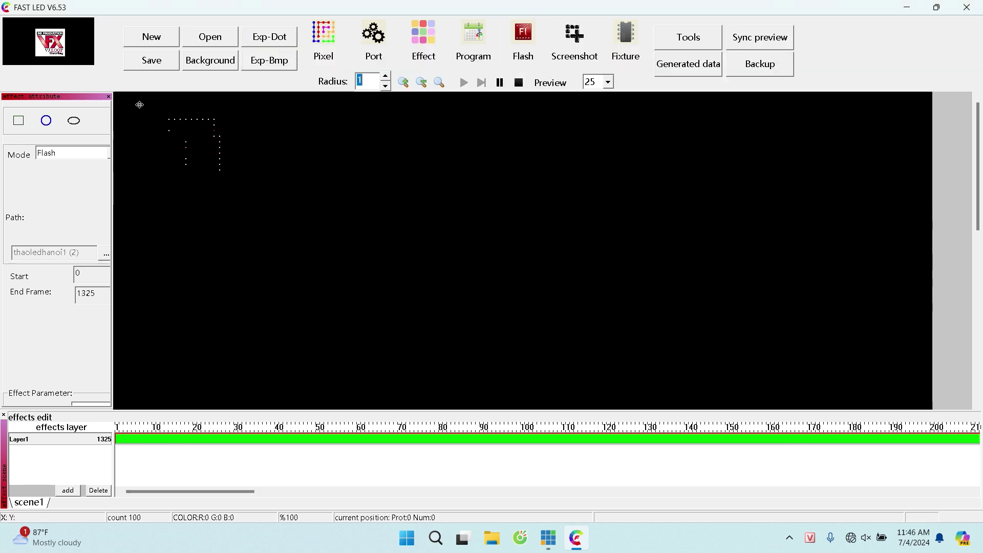
left_click(190, 438)
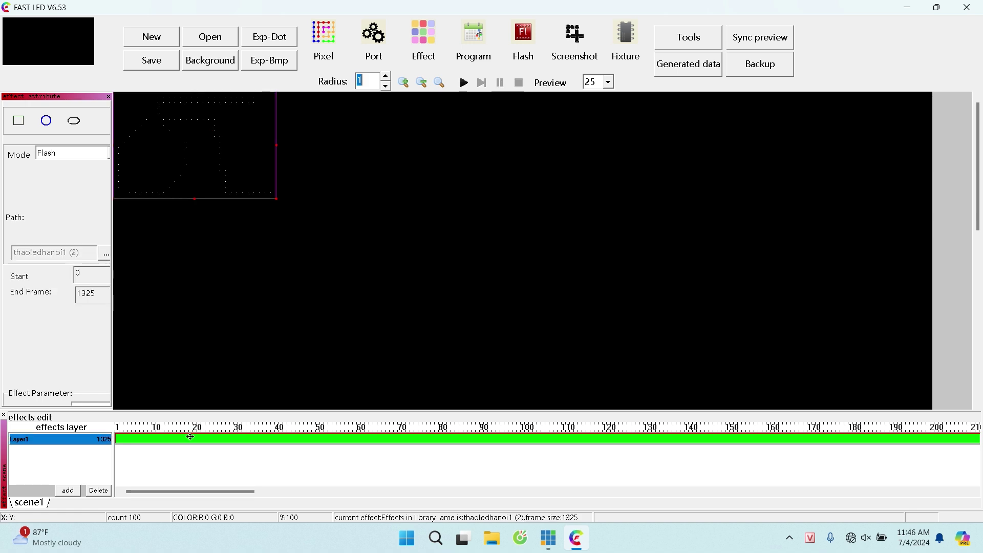
mouse_move(190, 439)
left_mouse_down()
mouse_move(232, 439)
mouse_move(194, 439)
left_mouse_up()
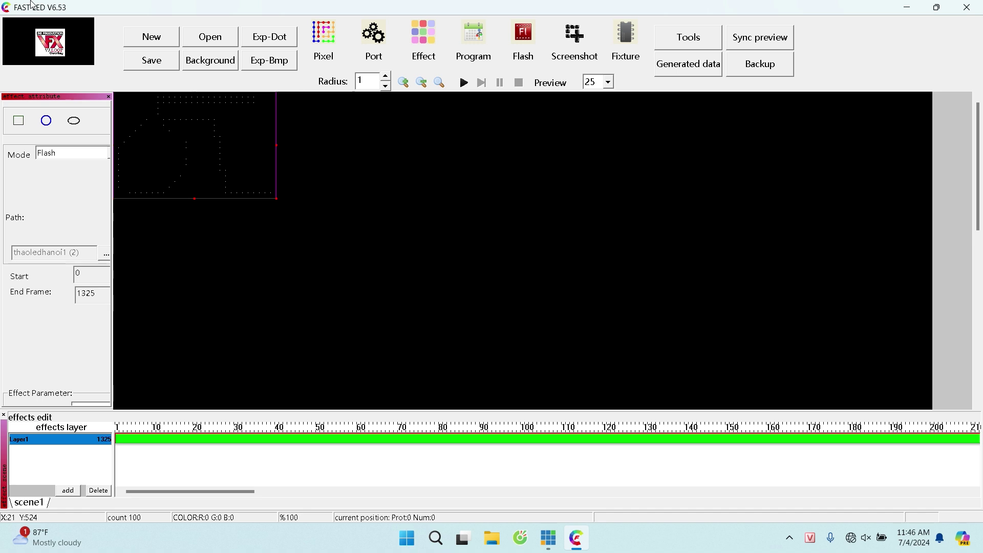
left_click(484, 84)
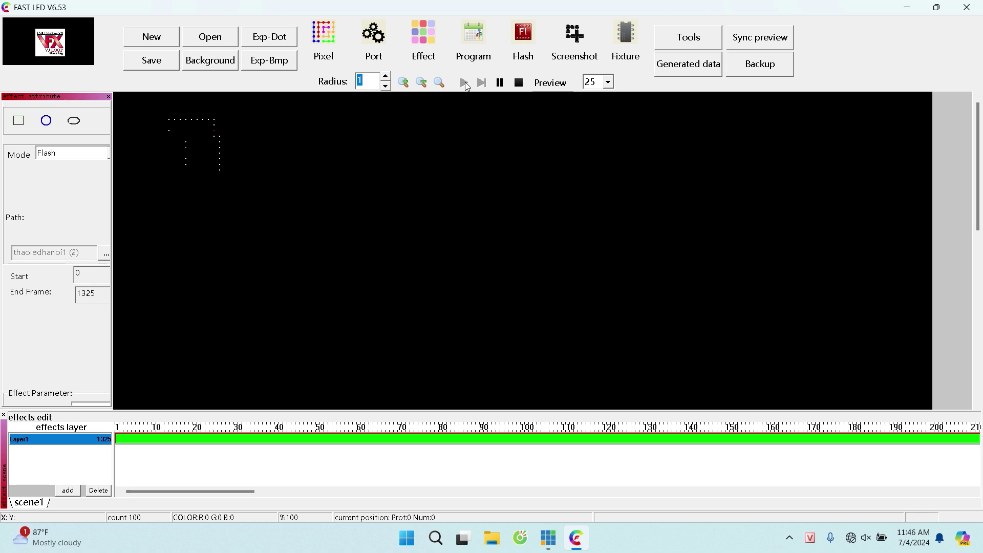
Step: Preview the Trong hoi2020 video in TRUNG QUỐC and look through other Flash folders, including SÔNG QUÊ, TEN BAI HAT and Trao giải
left_click(538, 41)
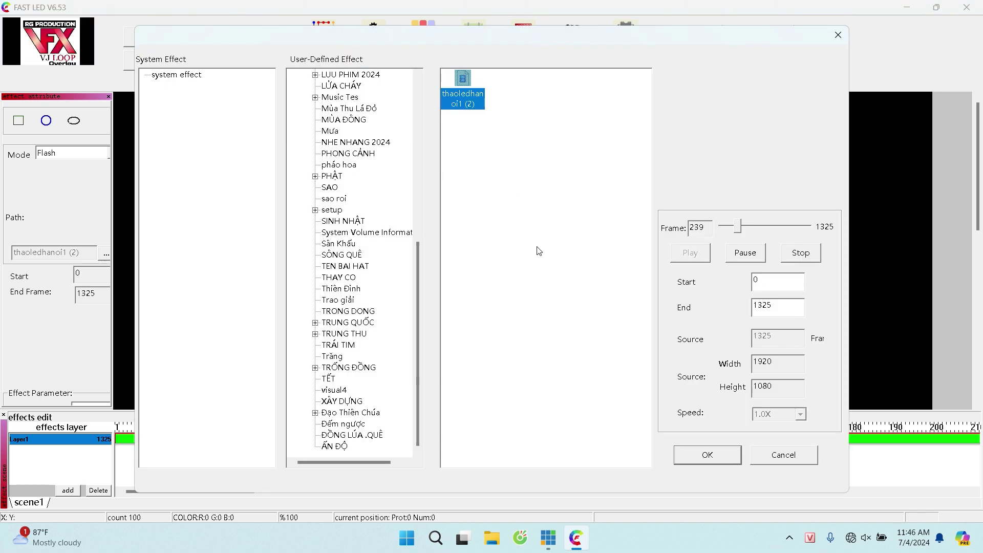
left_click(334, 327)
left_click(564, 147)
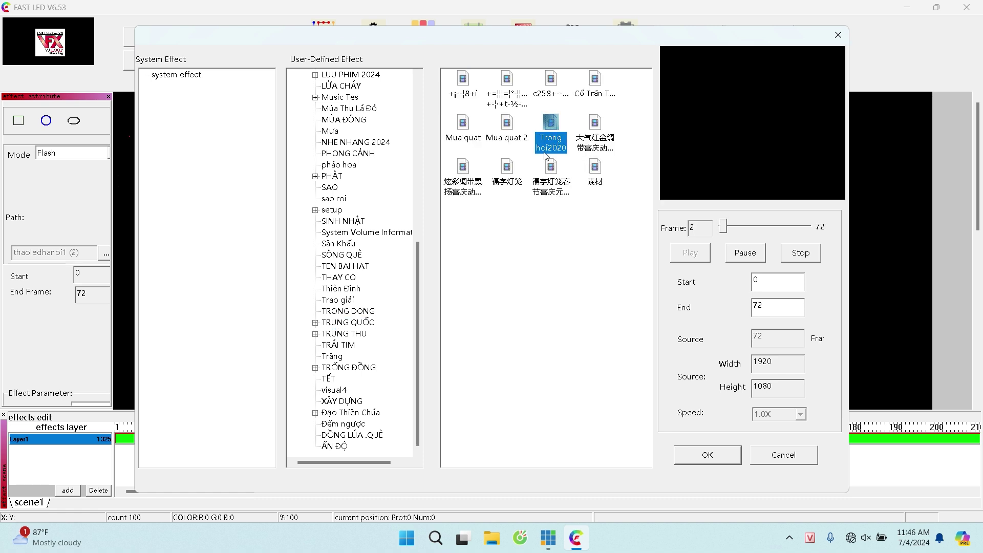
left_click(343, 232)
left_click(343, 244)
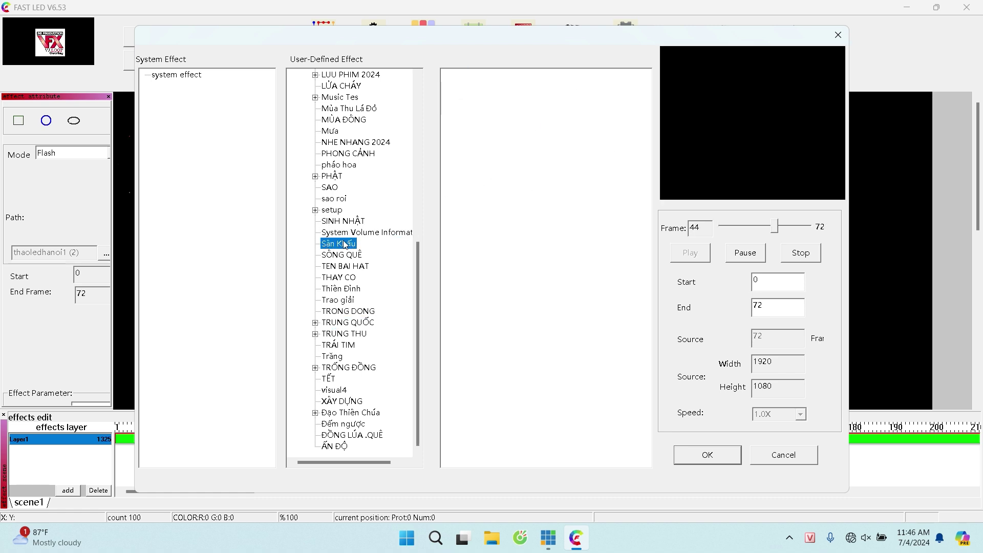
left_click(345, 255)
left_click(345, 266)
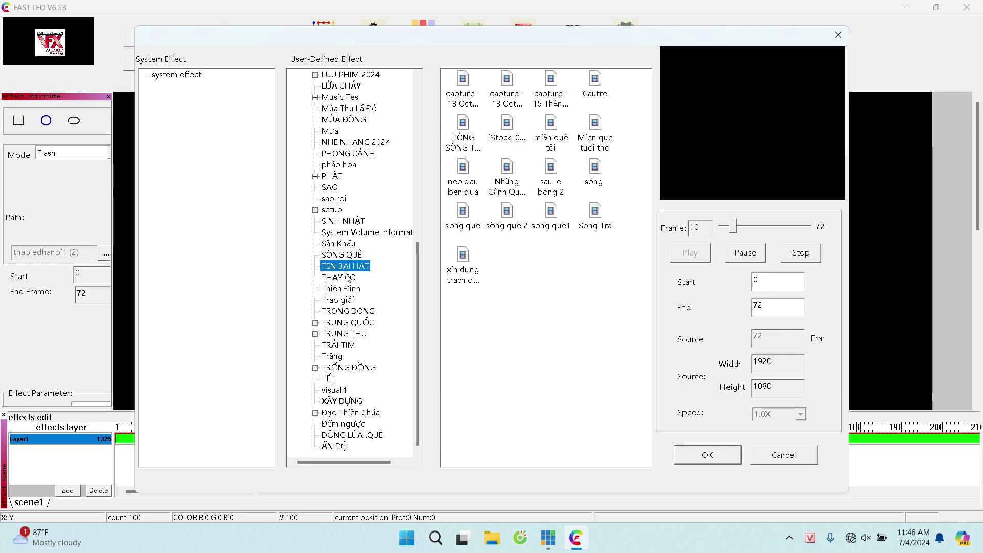
left_click(346, 277)
left_click(347, 300)
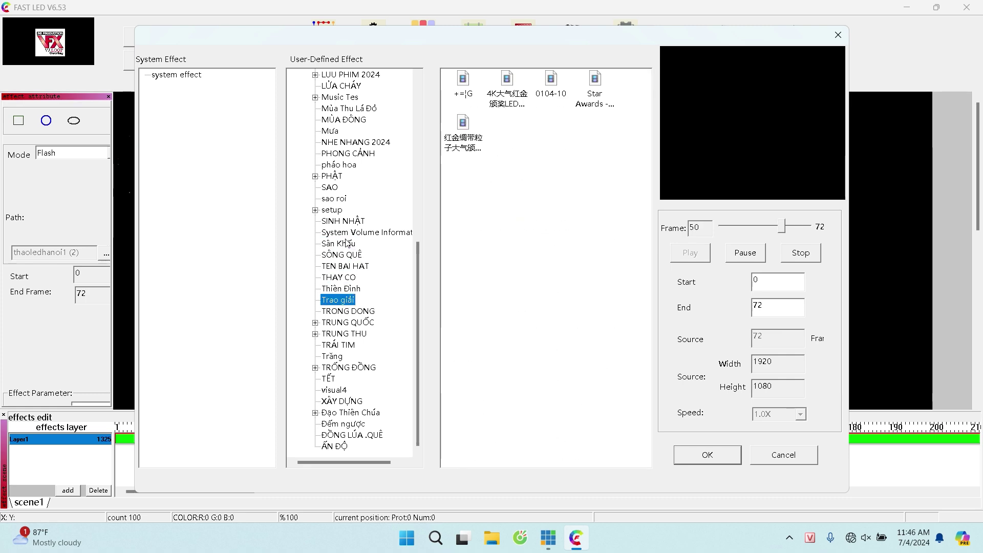
Step: Preview the Hoa Sen and Hoa tím videos in the HIEU UNG HOA VAN folder and browse to another folder
scroll(345, 231, "up", 3)
left_click(350, 153)
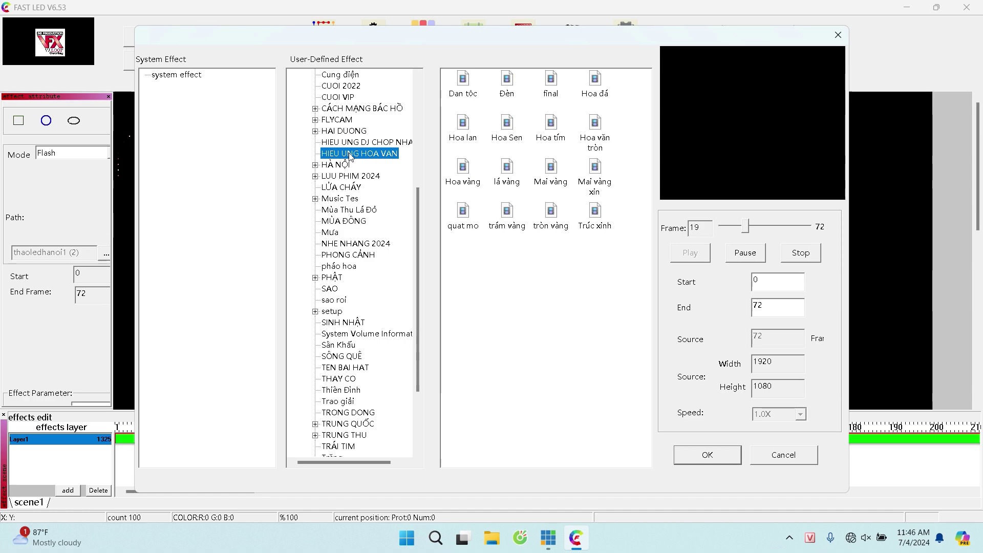
left_click(504, 129)
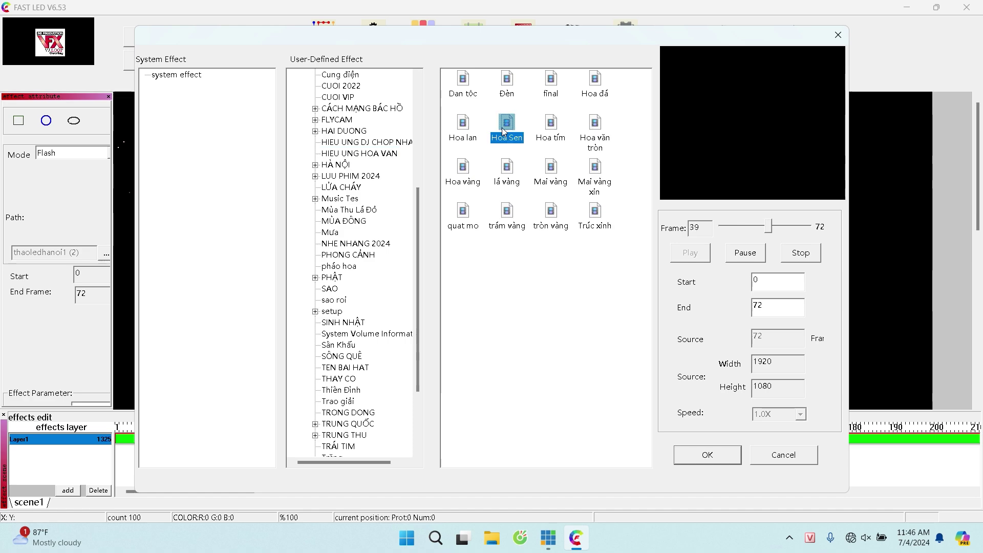
left_click(550, 124)
scroll(329, 150, "up", 2)
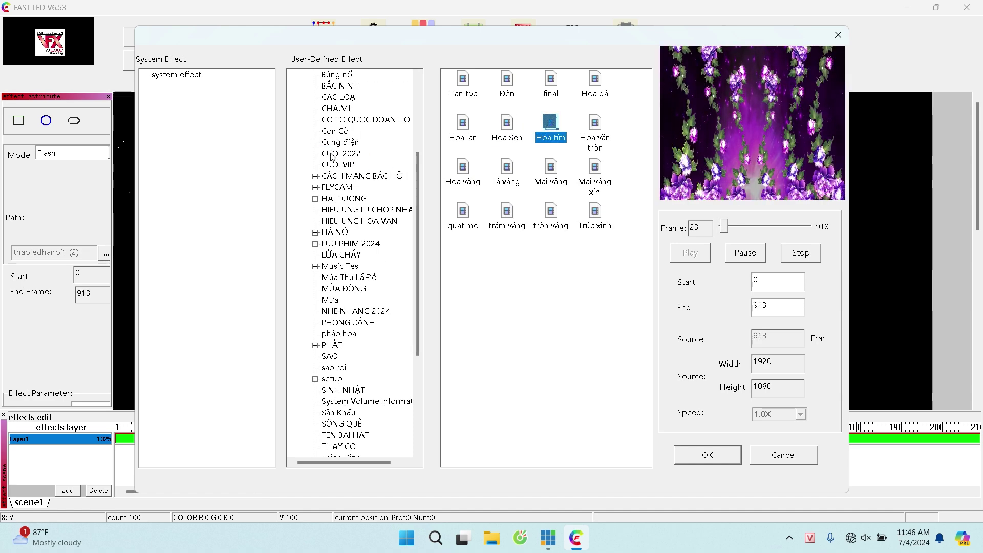
scroll(338, 178, "up", 3)
left_click(338, 176)
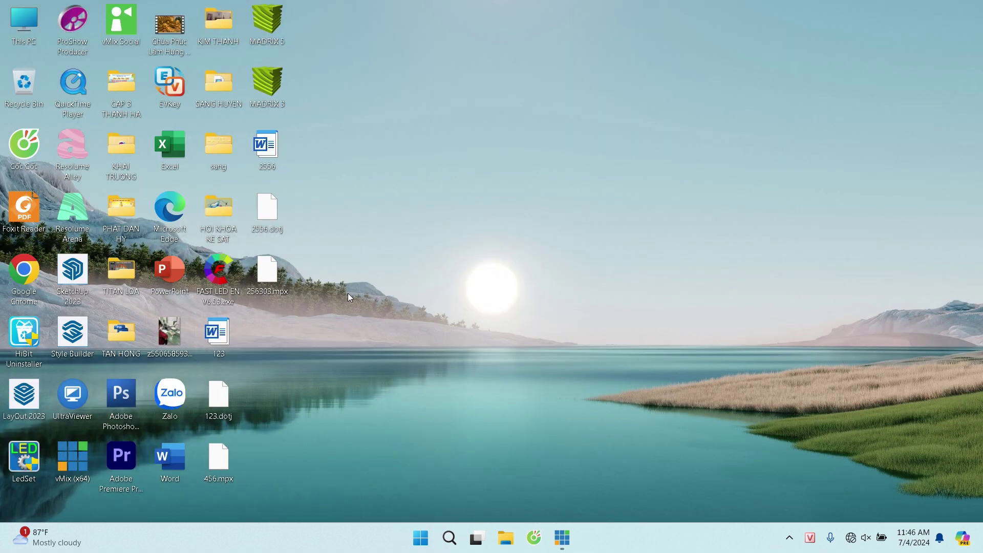
Step: Relaunch FAST LED from the desktop and go through the Sync preview options
double_click(218, 279)
right_click(505, 95)
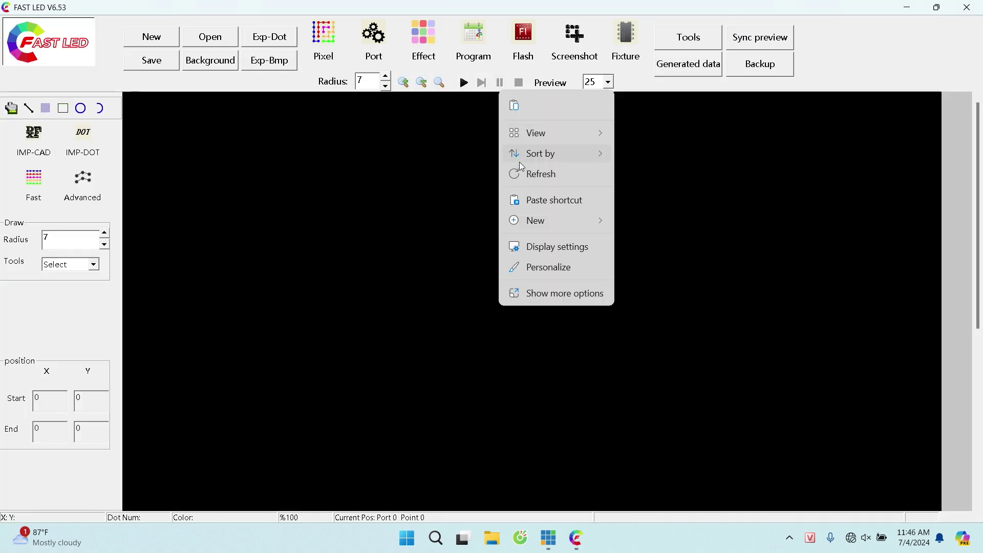
left_click(587, 99)
left_click(750, 43)
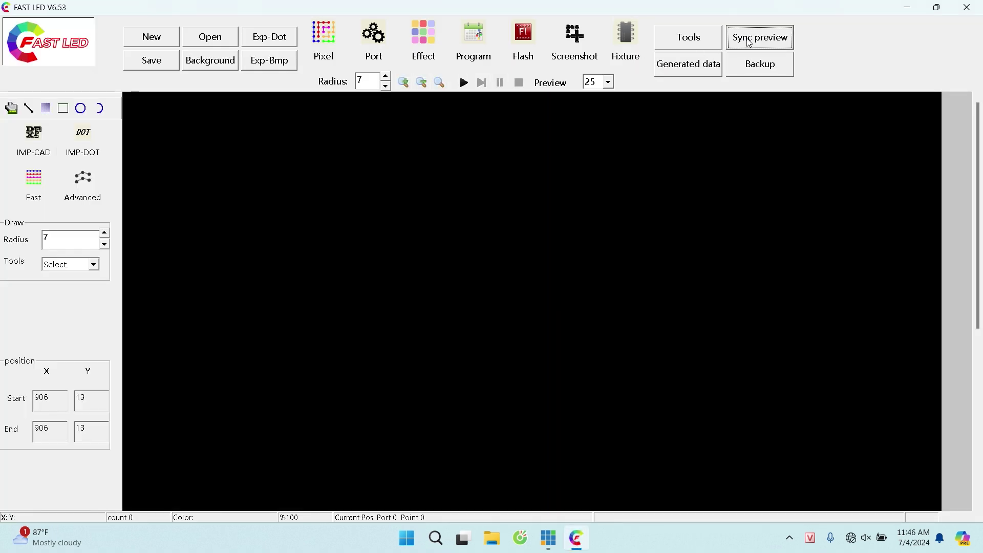
left_click(430, 195)
left_click(516, 225)
left_click(451, 342)
Step: In the Art-Net settings, set the device IP to 192.168.2.10, search for the device and save the configuration to it
left_click(689, 38)
left_click(566, 213)
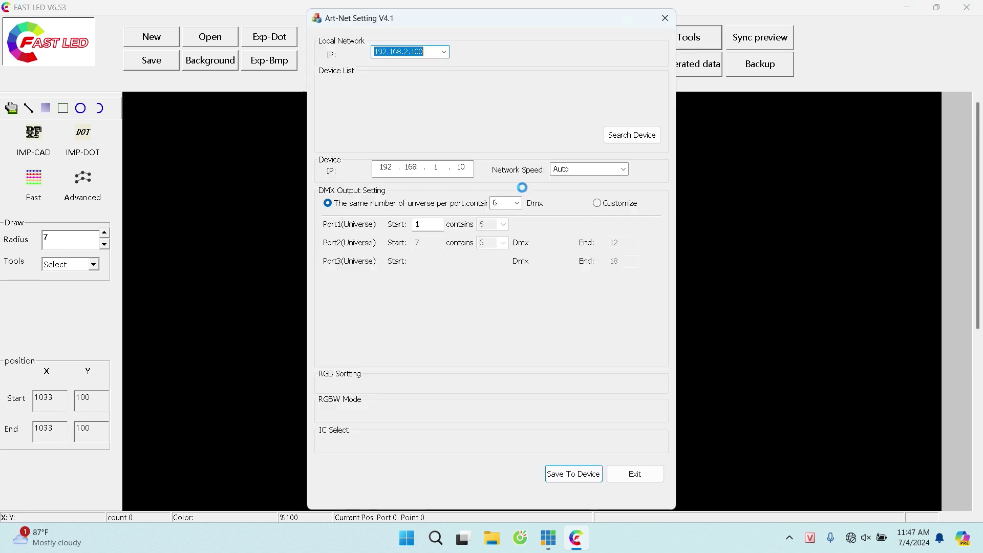
left_click(437, 168)
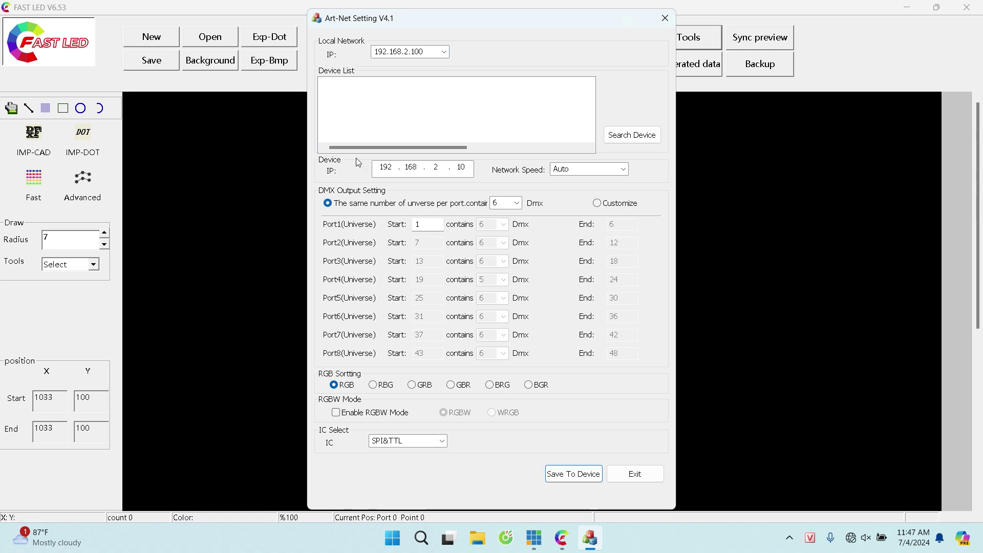
left_click(632, 135)
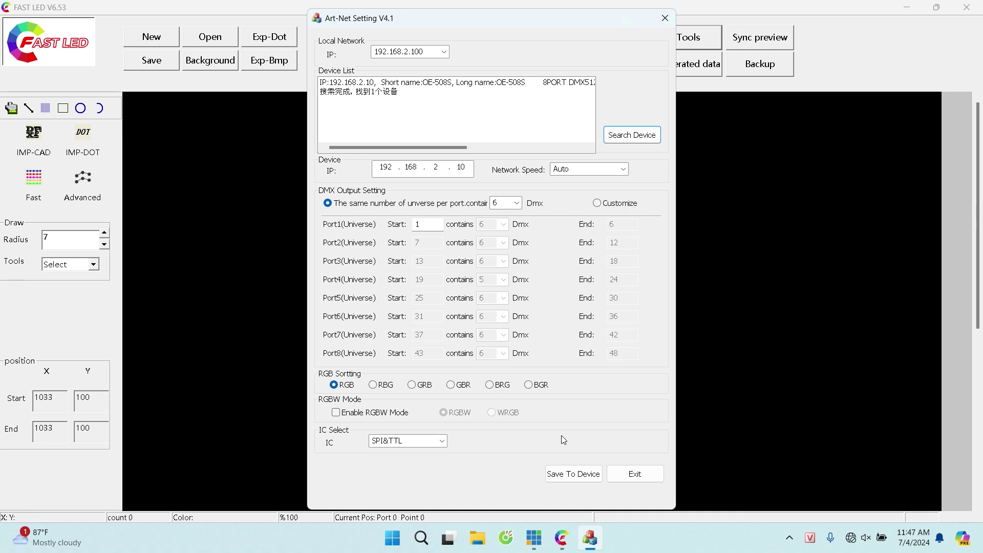
left_click(572, 475)
left_click(634, 473)
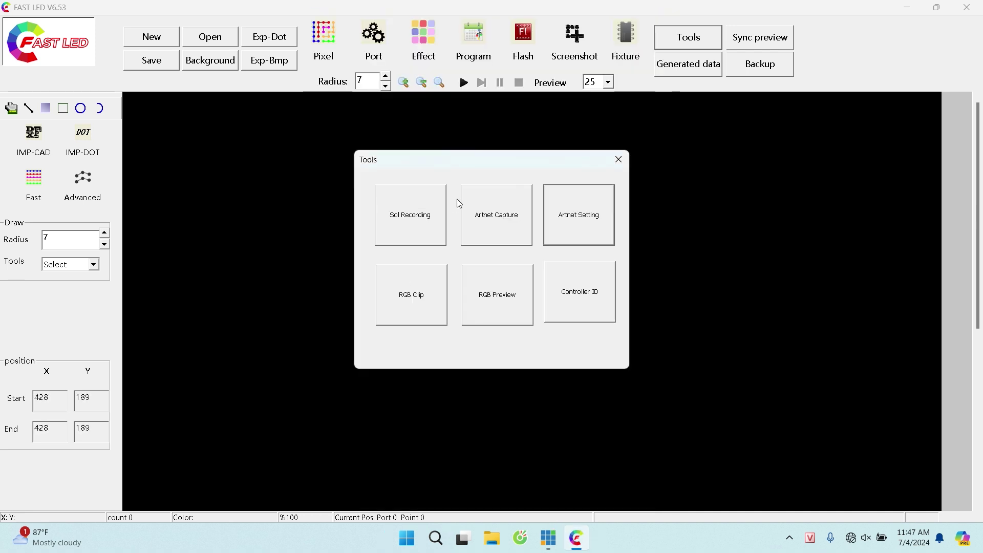
left_click(621, 161)
left_click(82, 194)
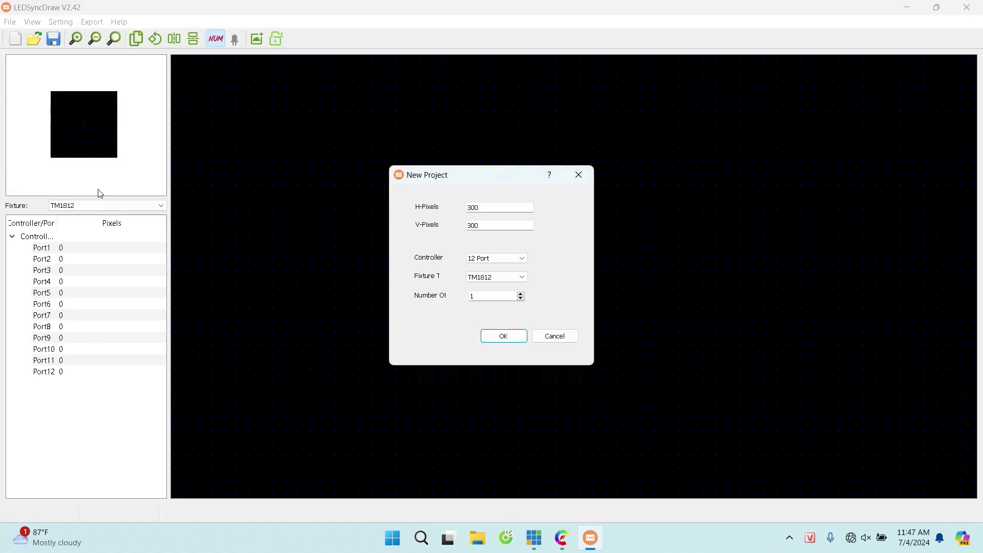
left_click(580, 175)
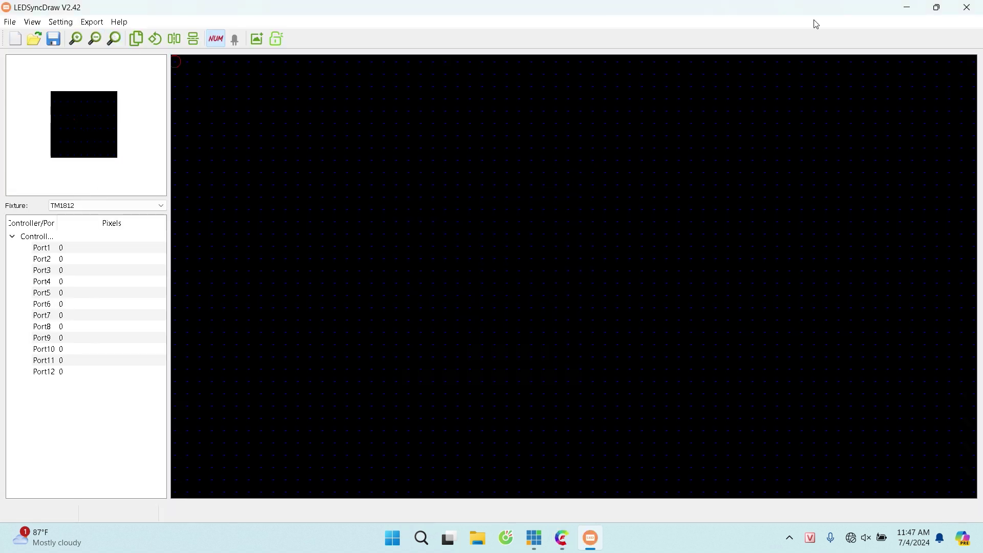
left_click(963, 14)
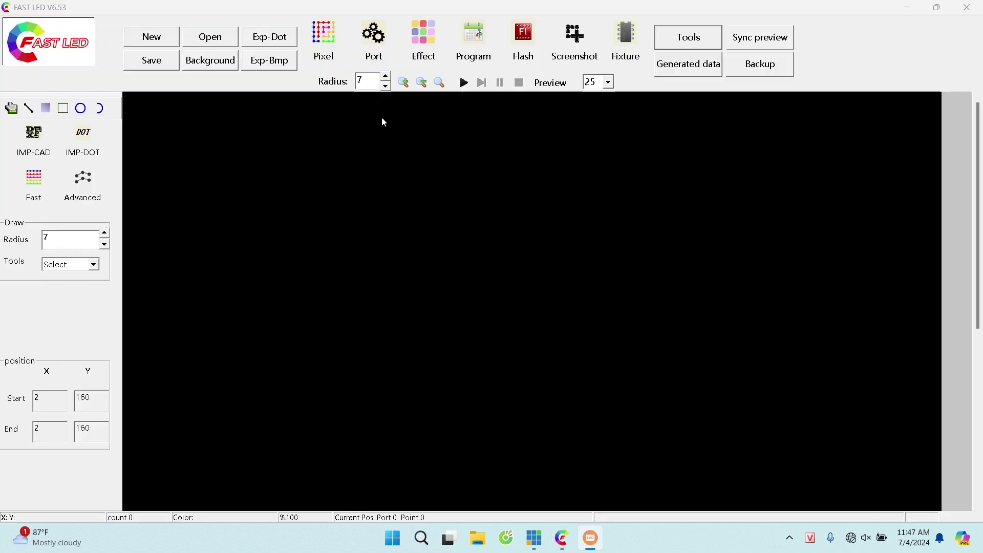
Step: Import the 2556 dot file from the Desktop and play the default Move effect on the layout
left_click(90, 148)
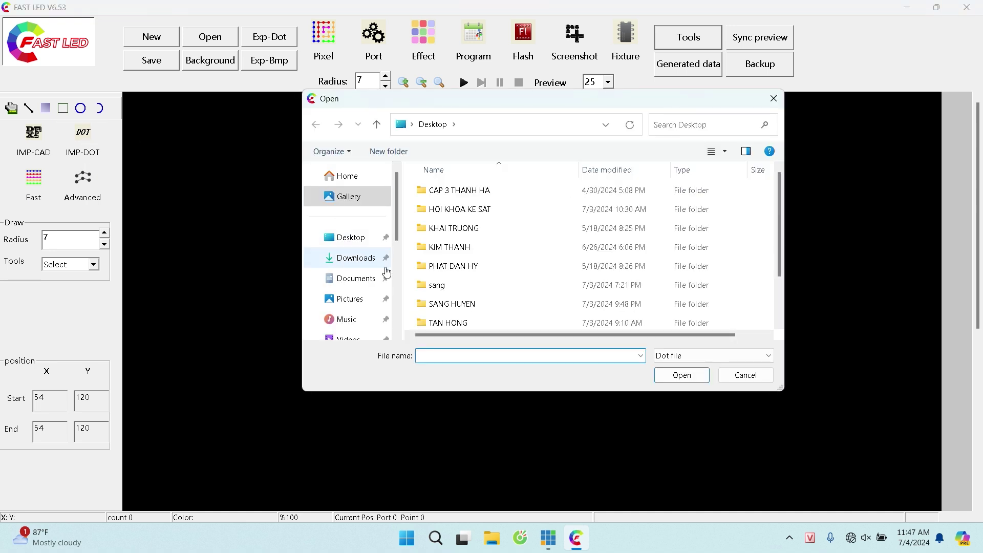
left_click(481, 323)
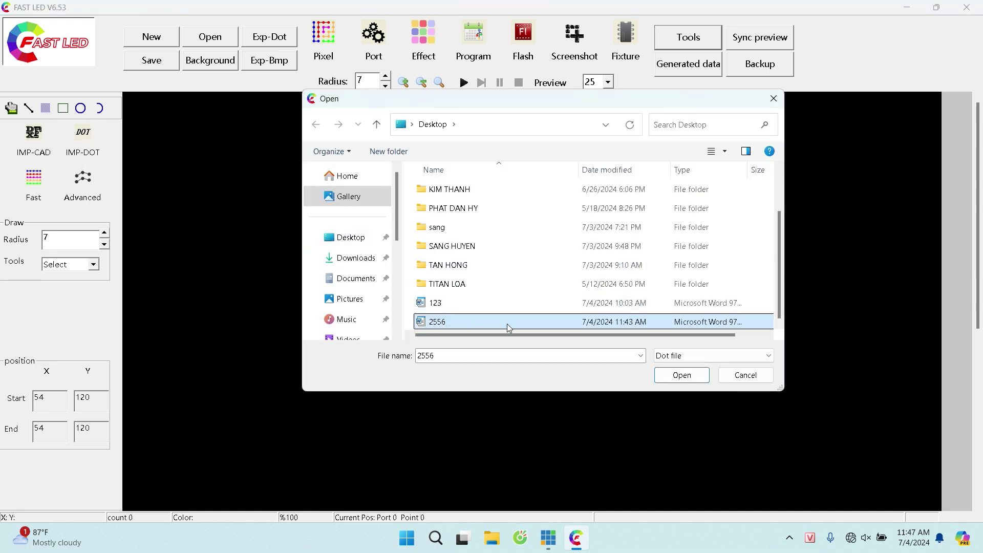
left_click(682, 374)
left_click(472, 370)
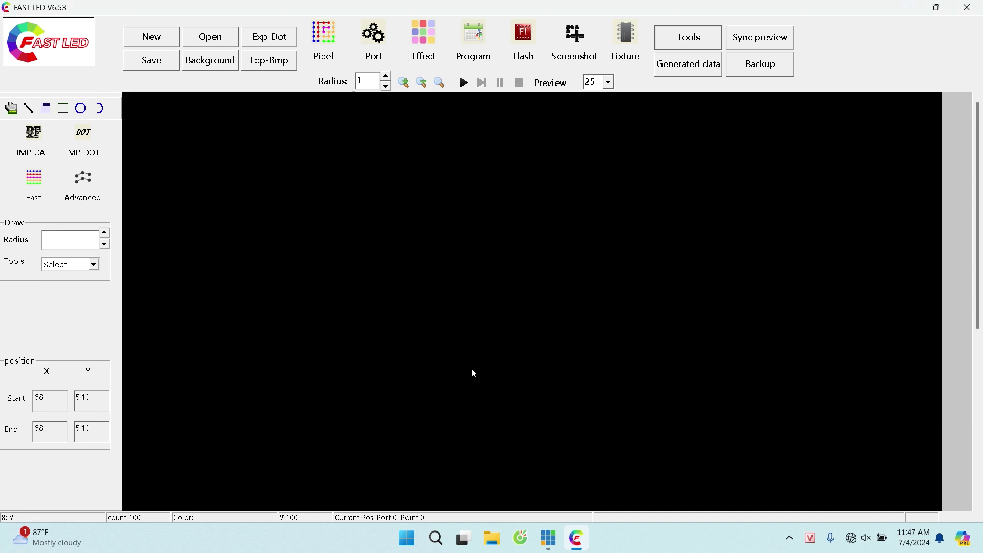
left_click(429, 43)
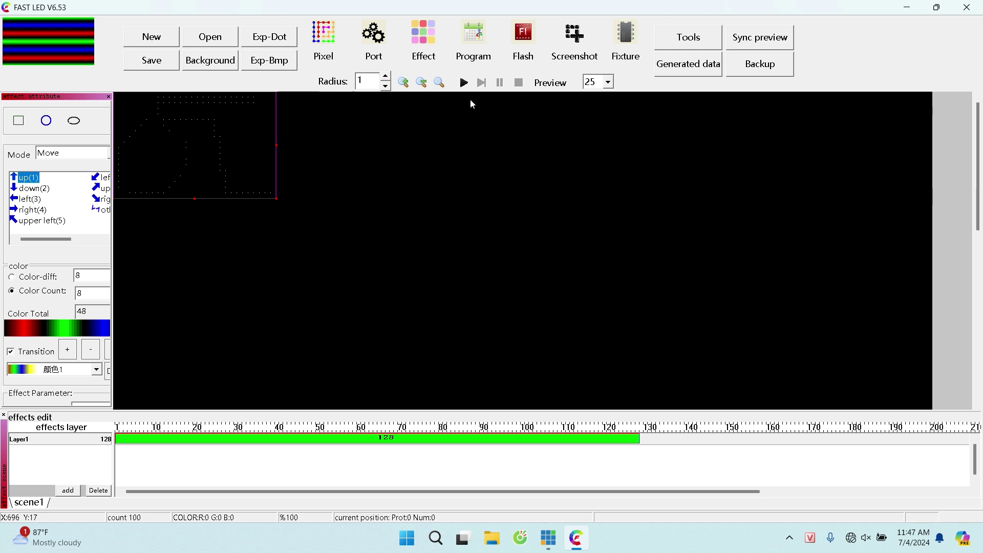
left_click(465, 83)
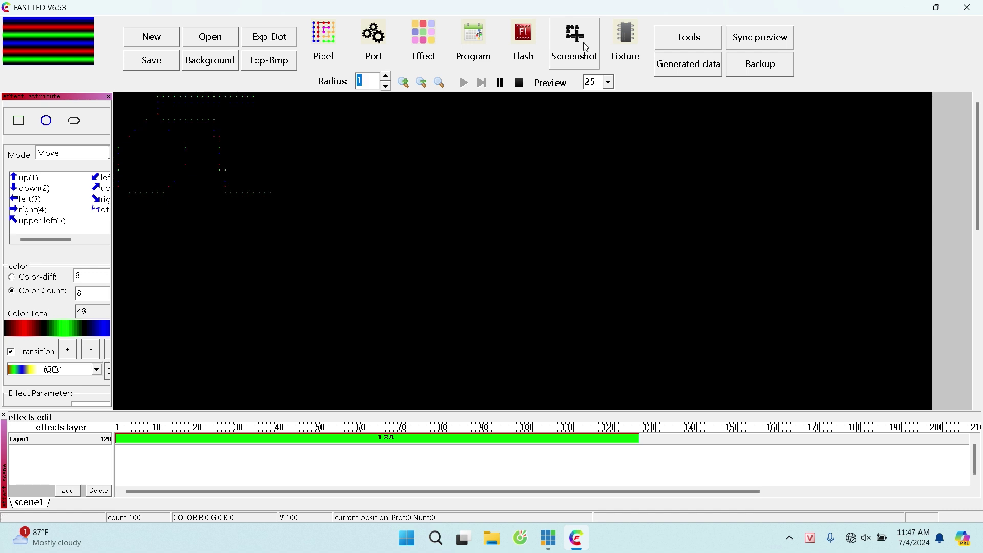
Step: Add a Flash effect and browse the user-defined effects to the folder D:\A led 2023\Nhẹ nhàng
left_click(524, 38)
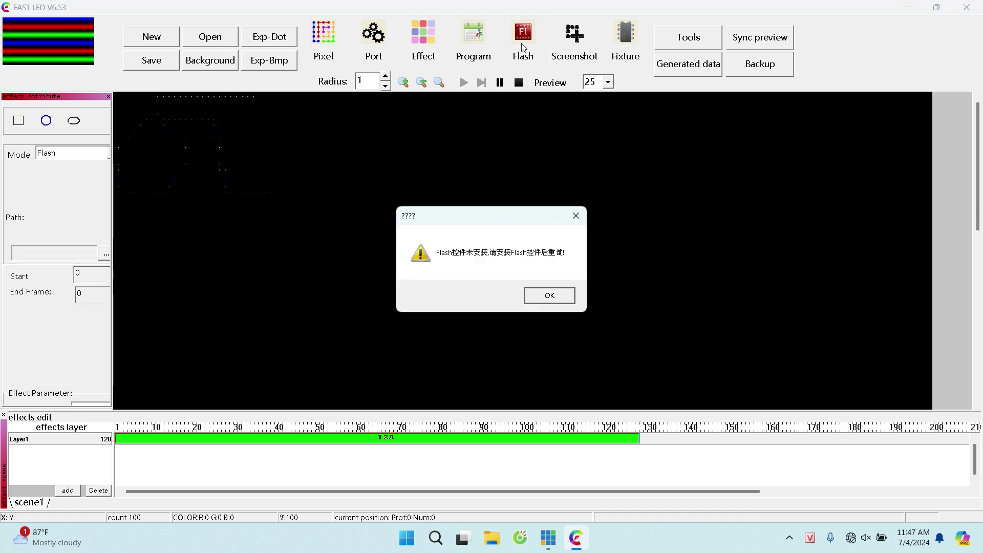
left_click(562, 296)
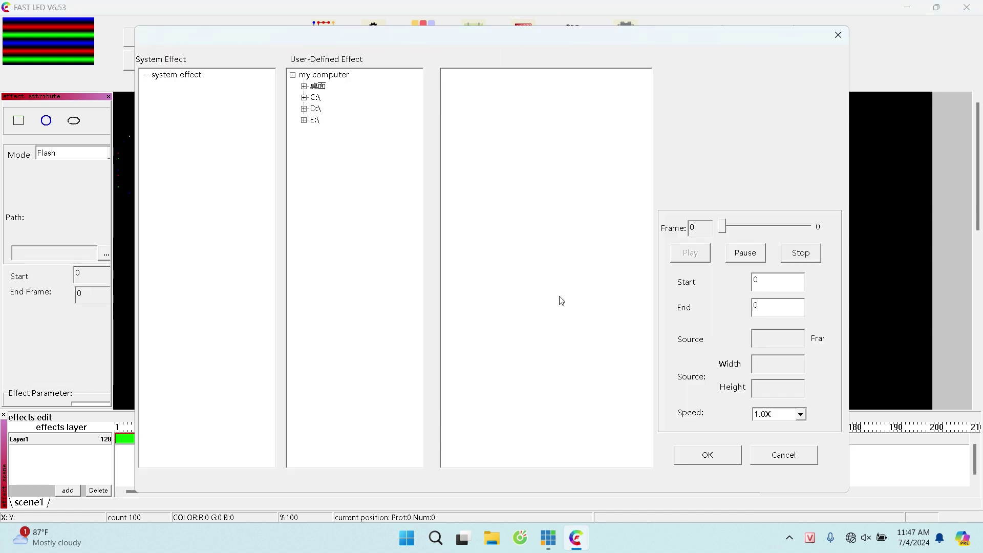
left_click(304, 121)
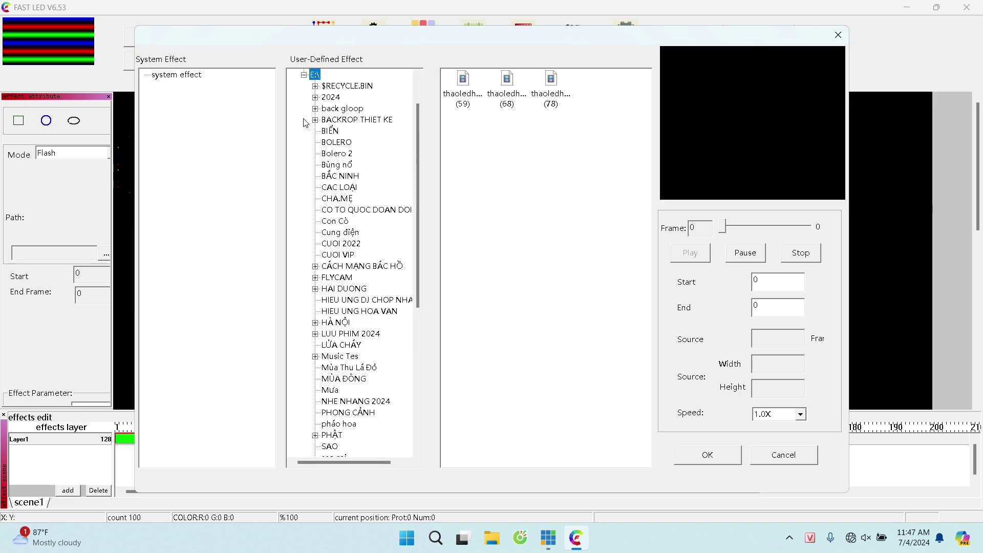
scroll(316, 103, "up", 3)
left_click(304, 98)
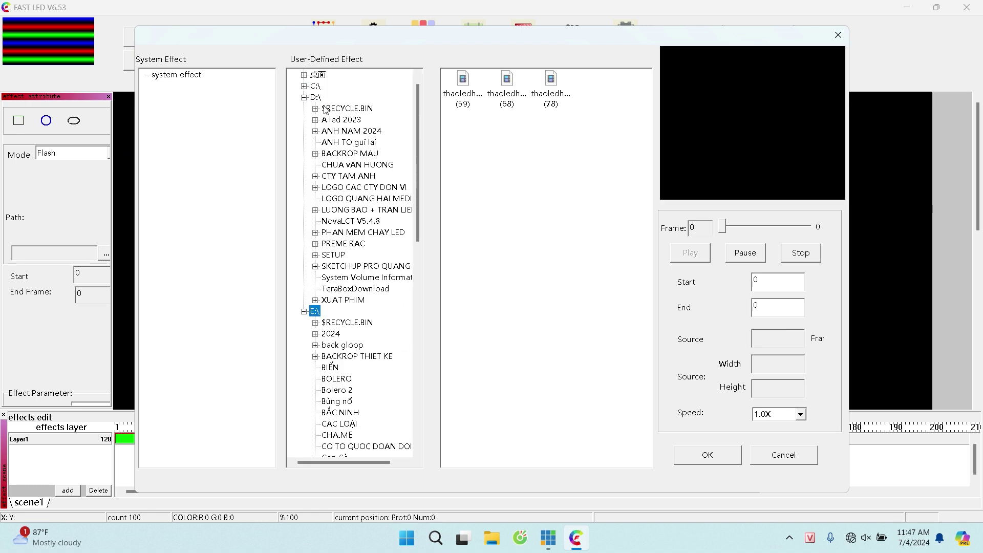
double_click(341, 121)
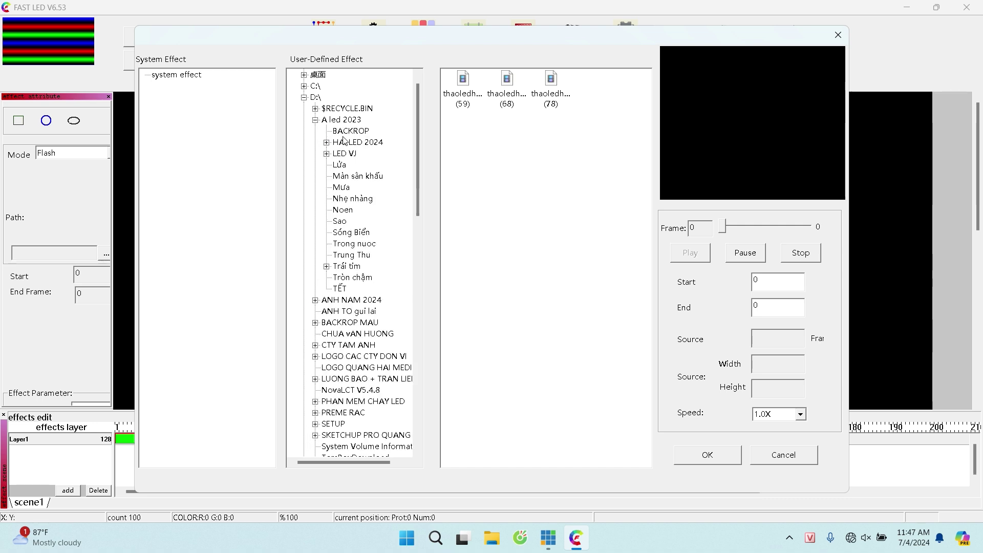
left_click(361, 204)
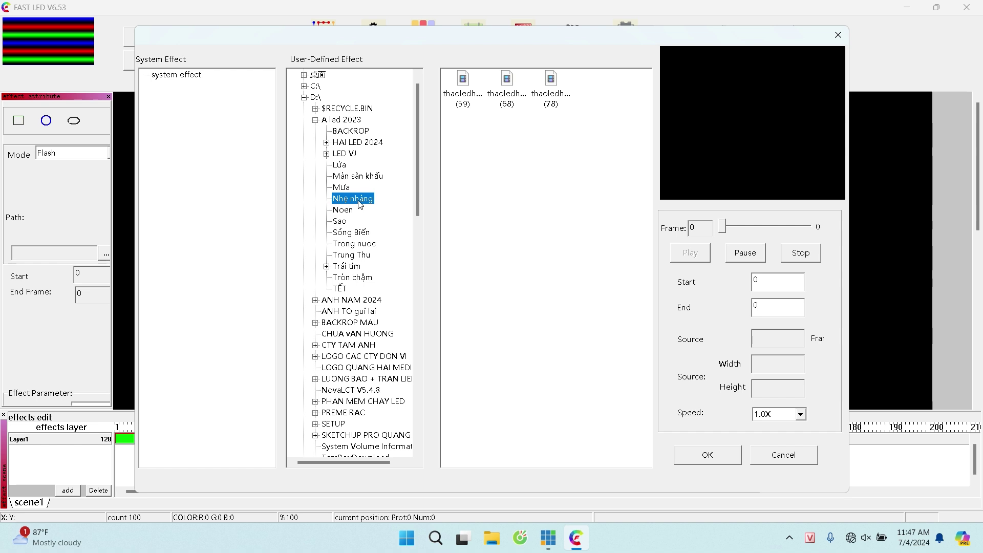
Step: Preview clips in the Nhẹ nhàng folder, including 4K 60FPS Red Giant Threads, 8c, 113_SD_Background2 and Anticipating Glory_HD
left_click(551, 174)
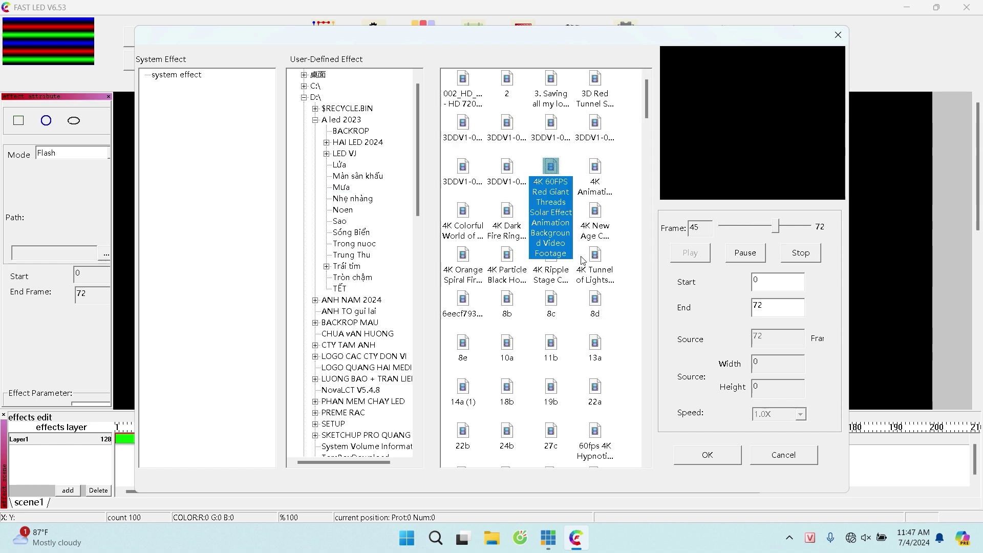
left_click(559, 313)
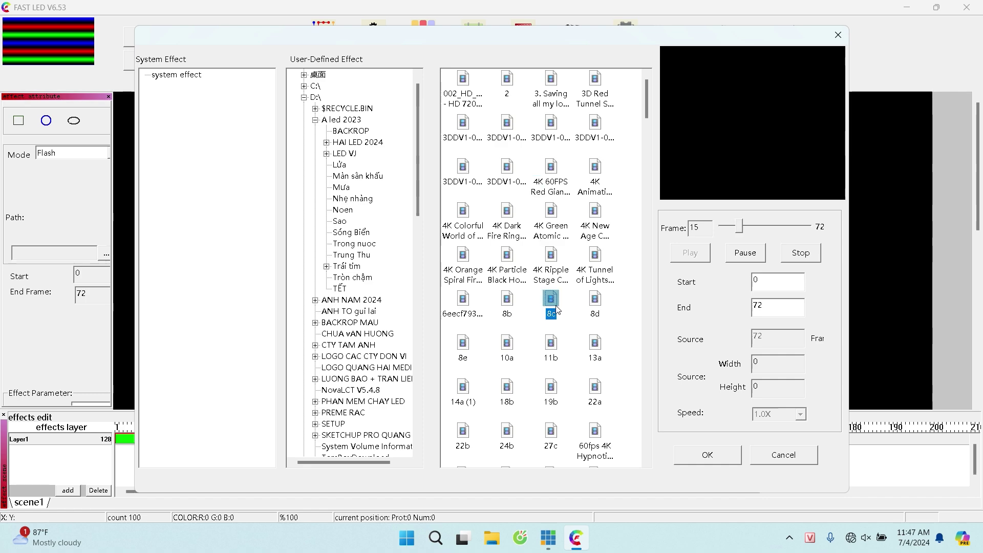
scroll(562, 271, "down", 5)
left_click(550, 234)
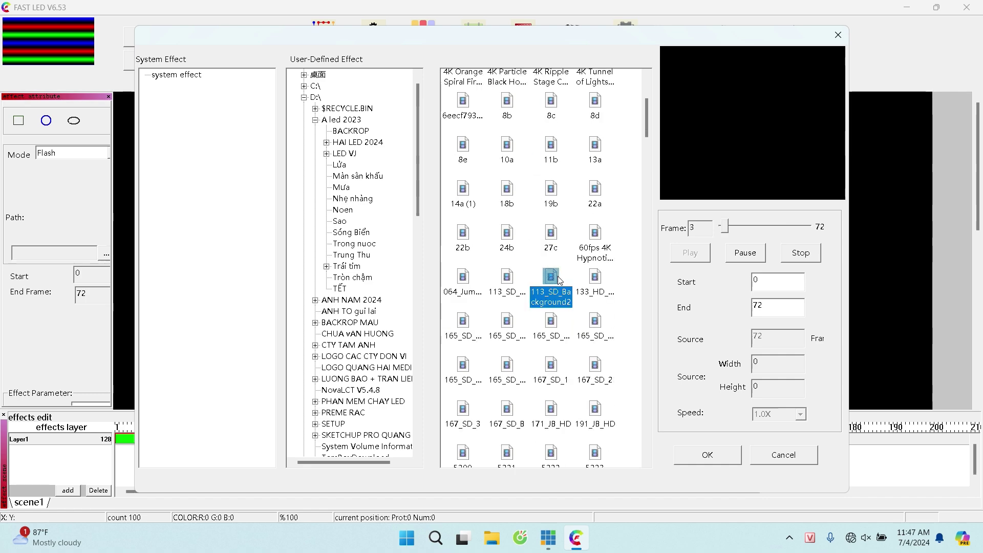
scroll(553, 291, "down", 5)
left_click(553, 291)
scroll(550, 297, "up", 10)
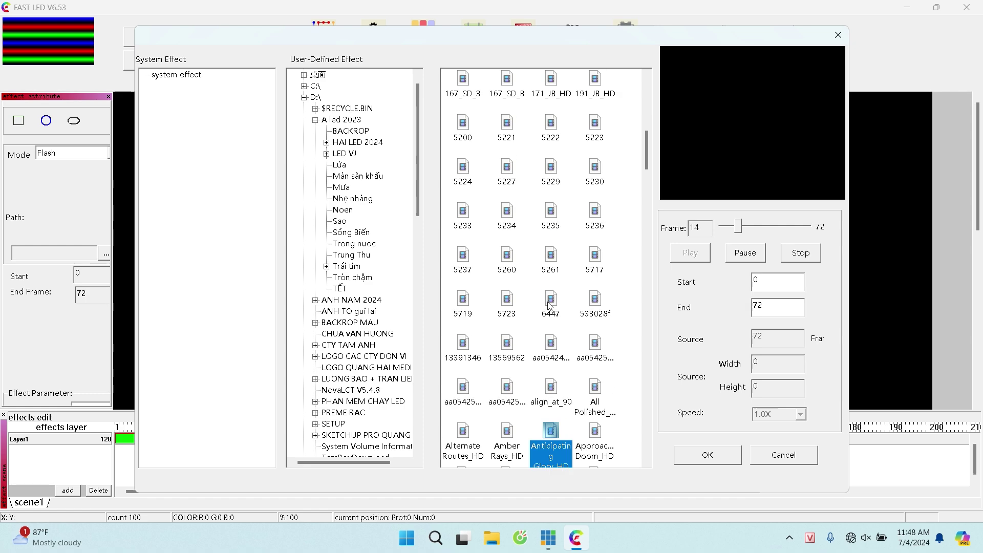
Step: Choose the 22a clip from the Nhẹ nhàng folder and apply it as Layer1's Flash effect
left_click(350, 200)
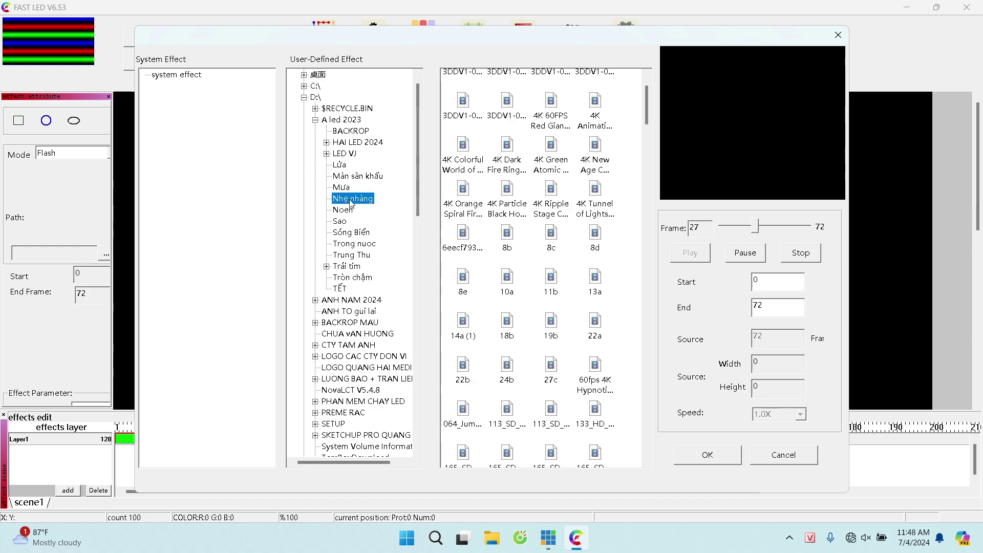
left_click(571, 207)
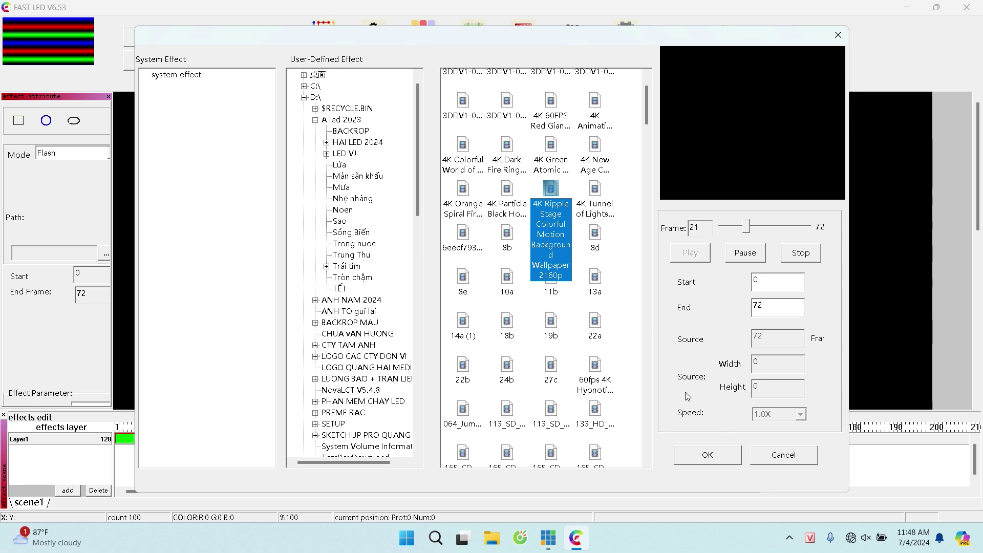
left_click(601, 219)
left_click(595, 324)
left_click(684, 449)
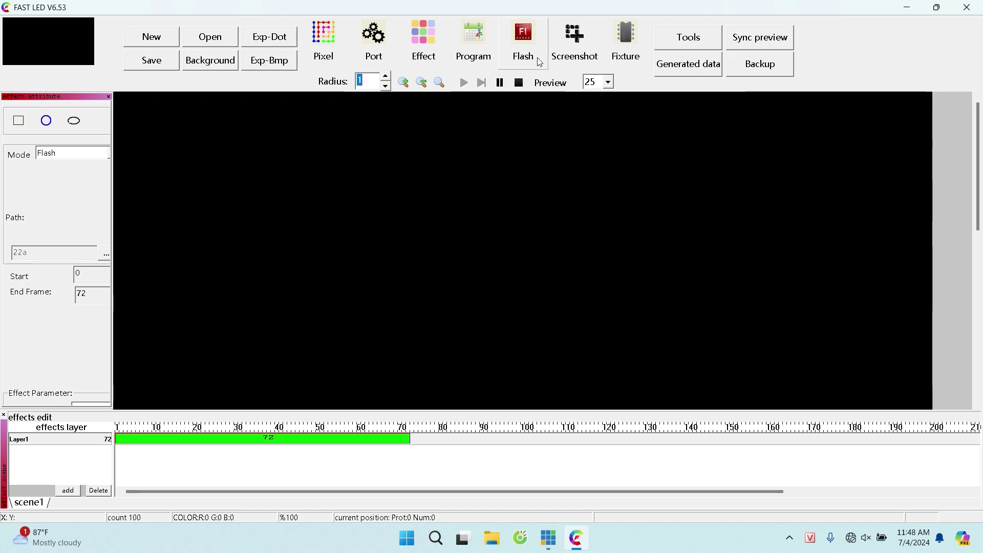
left_click(522, 44)
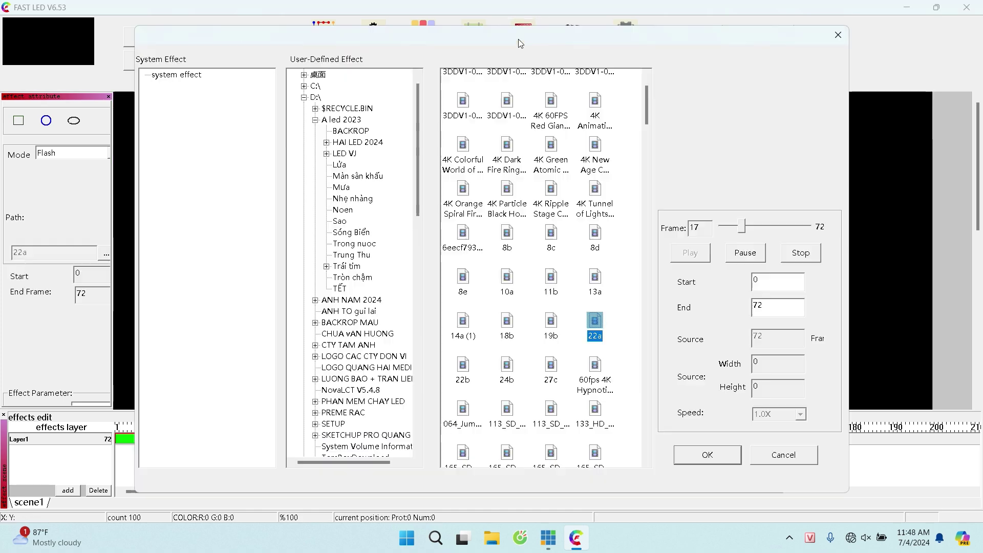
left_click(838, 35)
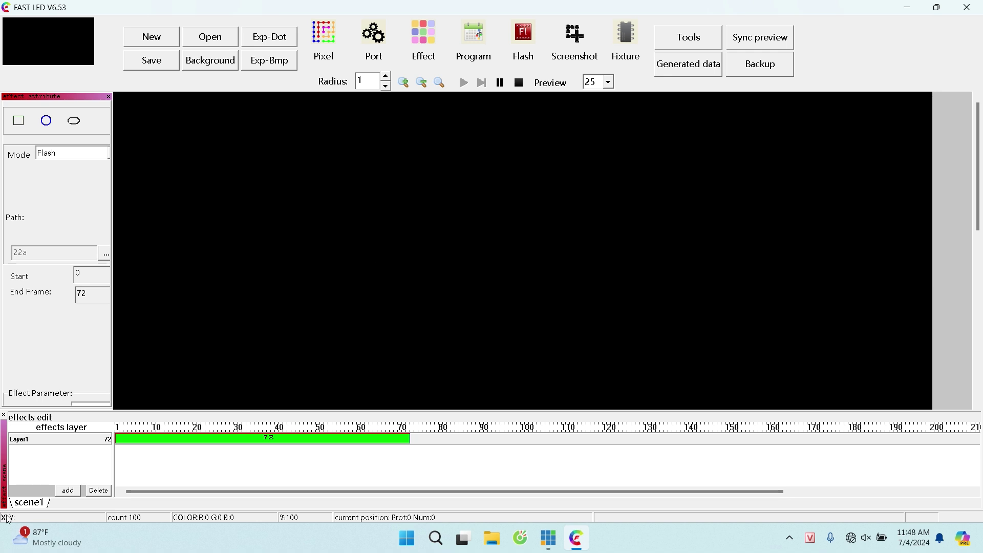
Step: Add a second effects layer and set its Move effect direction to down(2)
left_click(73, 493)
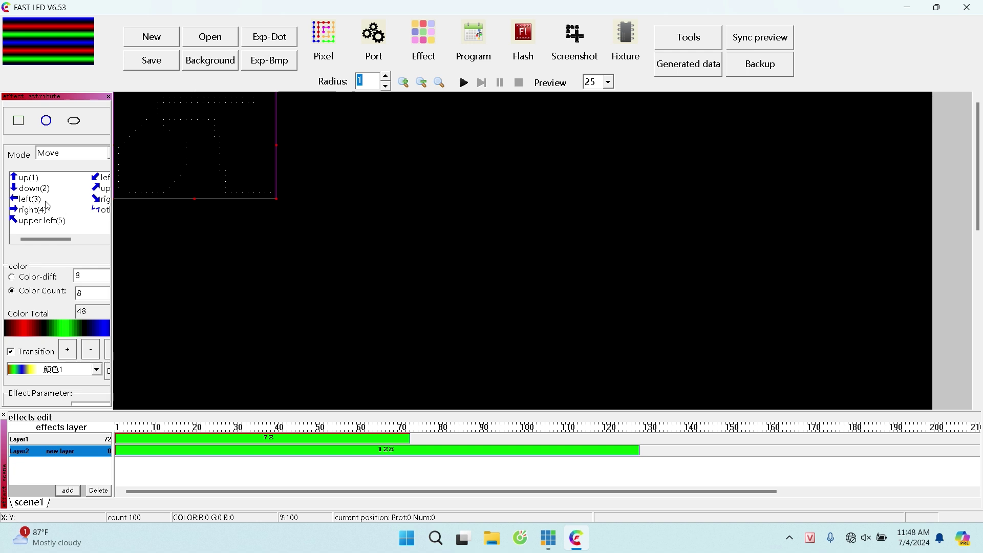
left_click(26, 178)
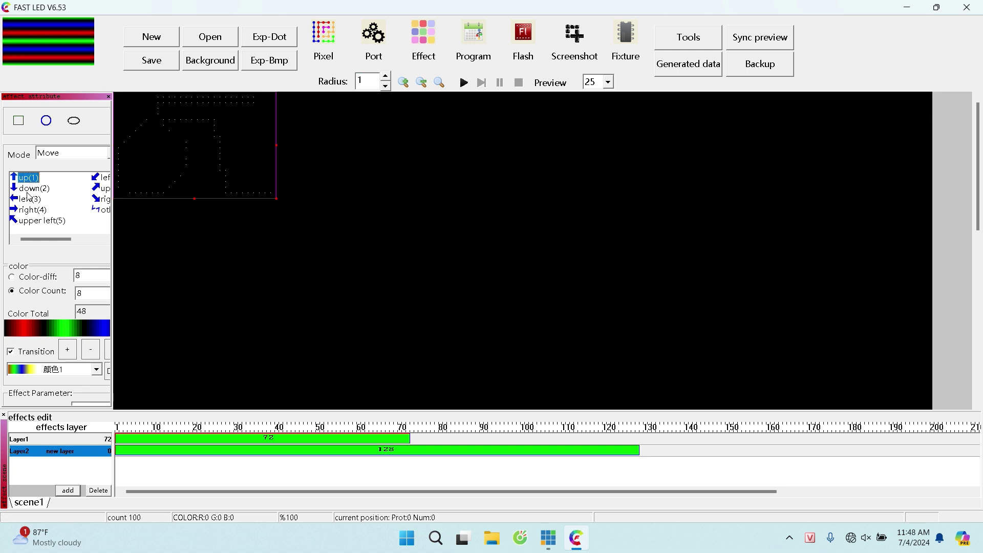
left_click(29, 193)
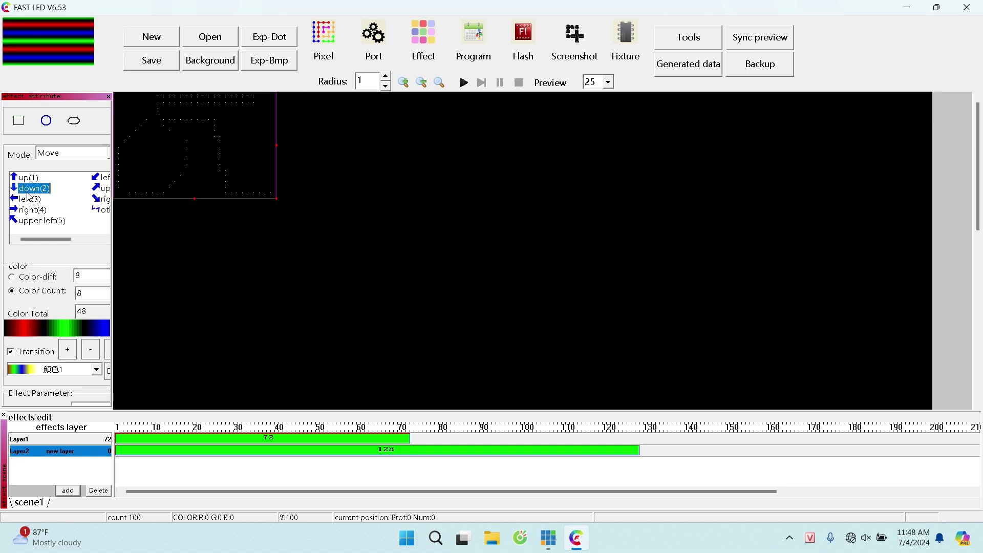
left_click(152, 442)
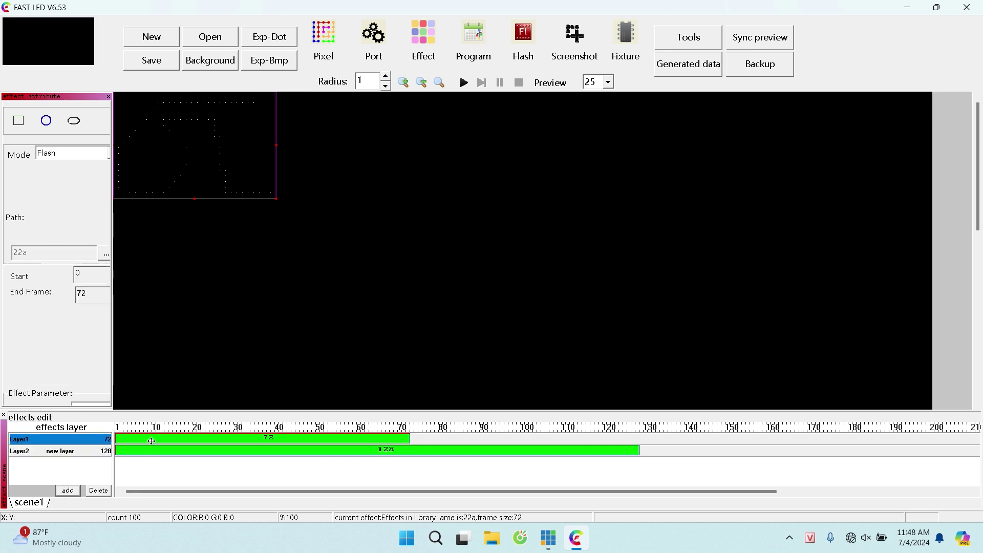
left_click(151, 450)
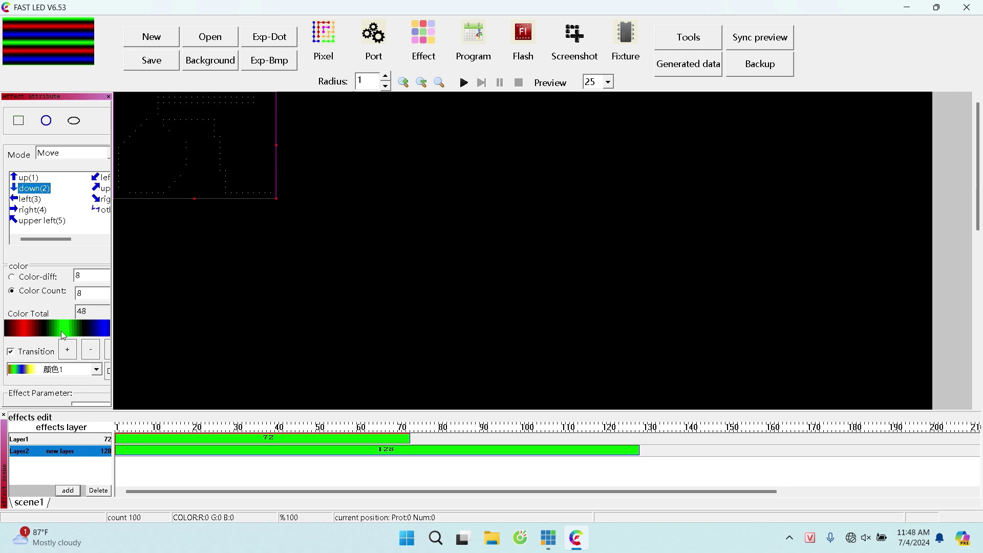
left_click(88, 371)
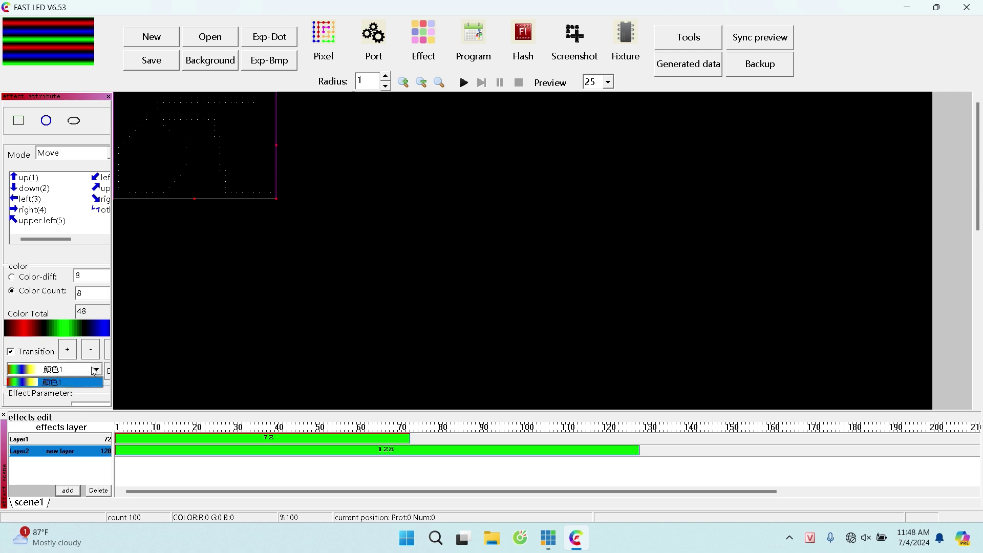
left_click(98, 377)
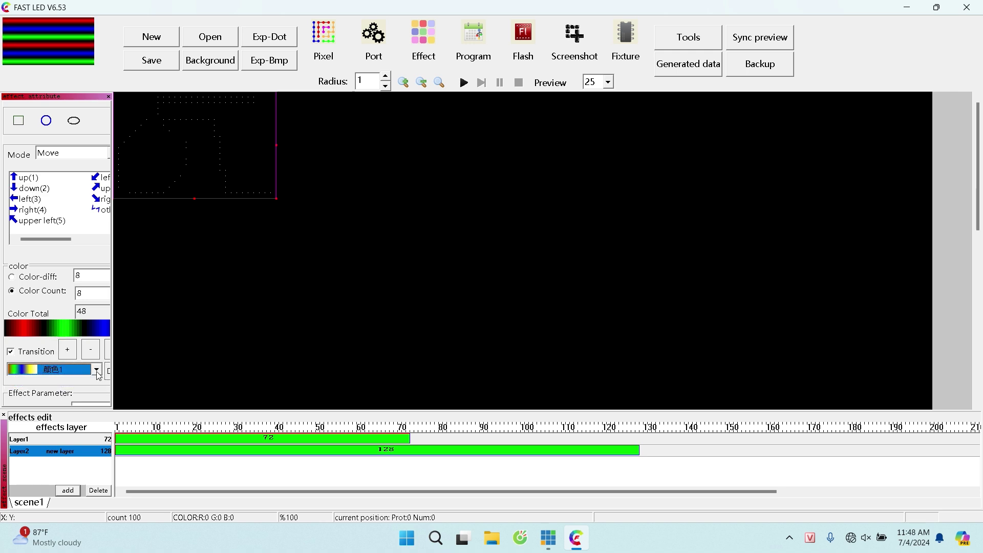
left_click(67, 353)
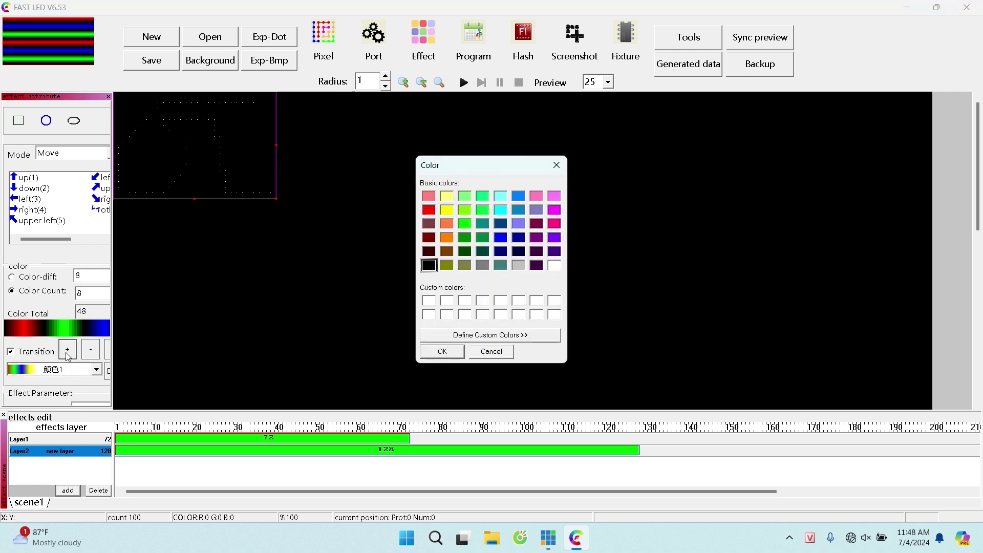
left_click(556, 164)
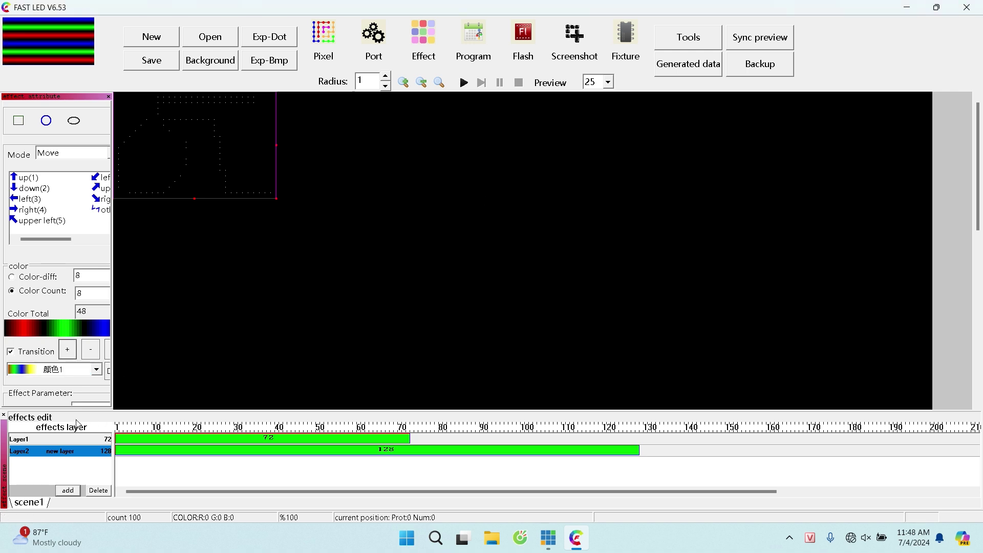
left_click(97, 370)
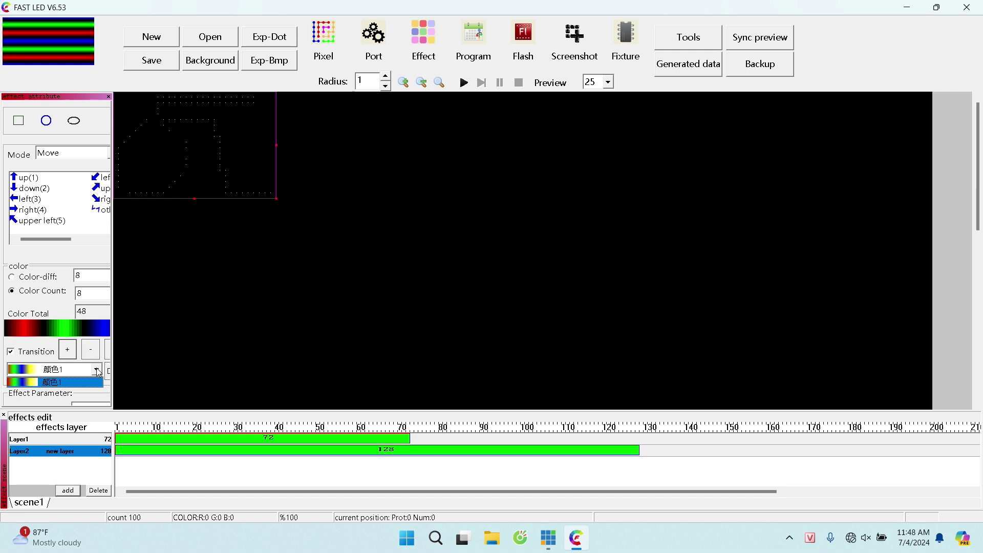
left_click(35, 356)
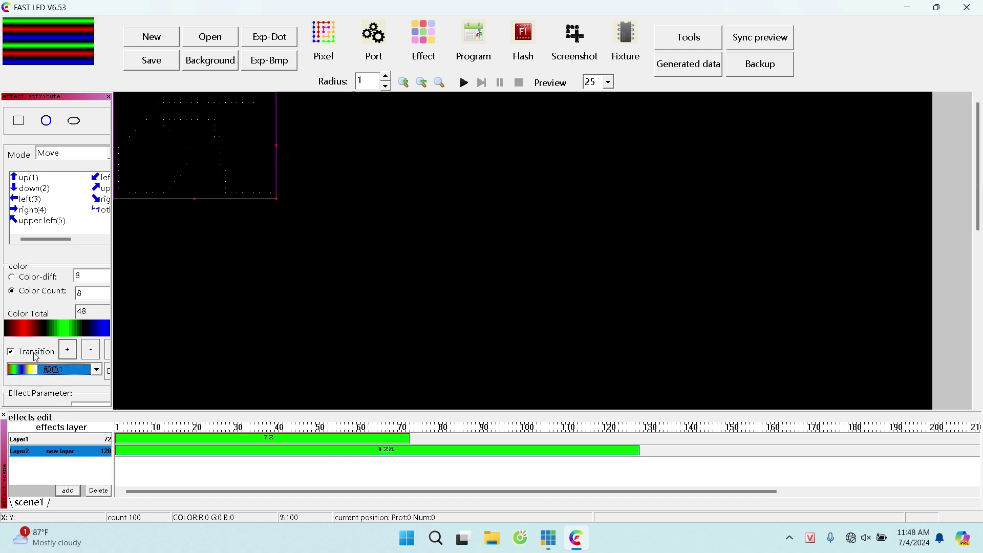
Step: Widen the effect attribute area to reveal the full mode and color settings
left_click(86, 153)
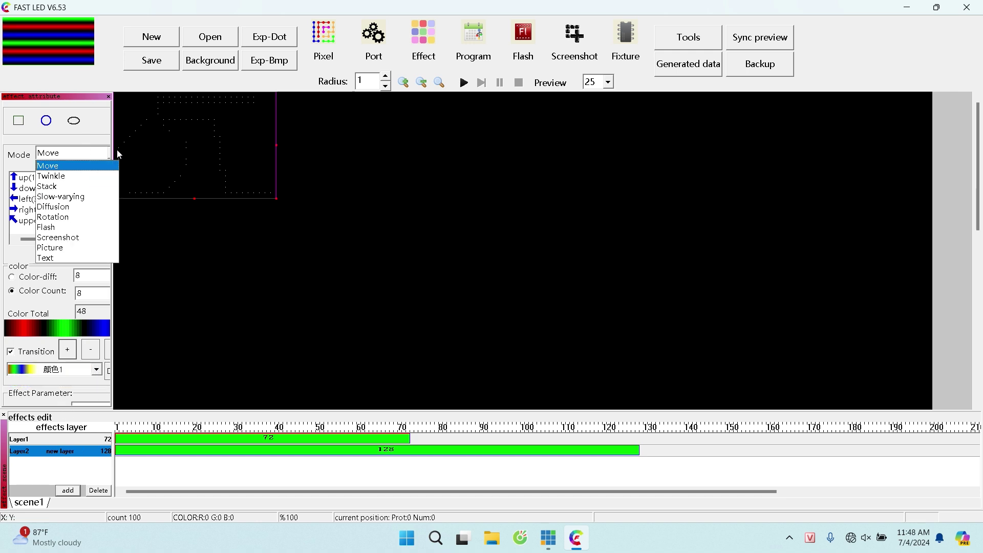
left_click(115, 155)
left_click_drag(114, 156, 220, 158)
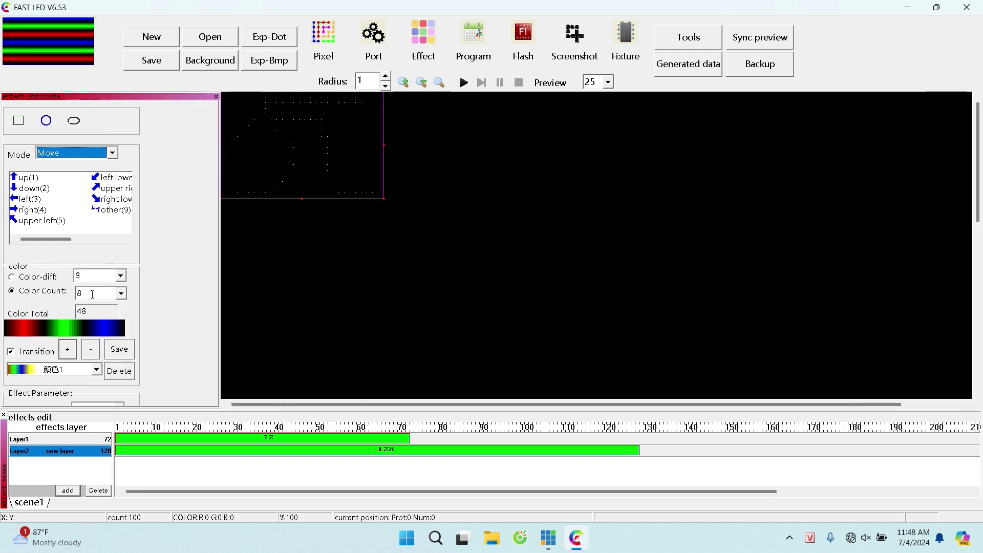
Step: Add a new color to the Move effect's color transition on Layer2, picking the light orange basic color
left_click(99, 372)
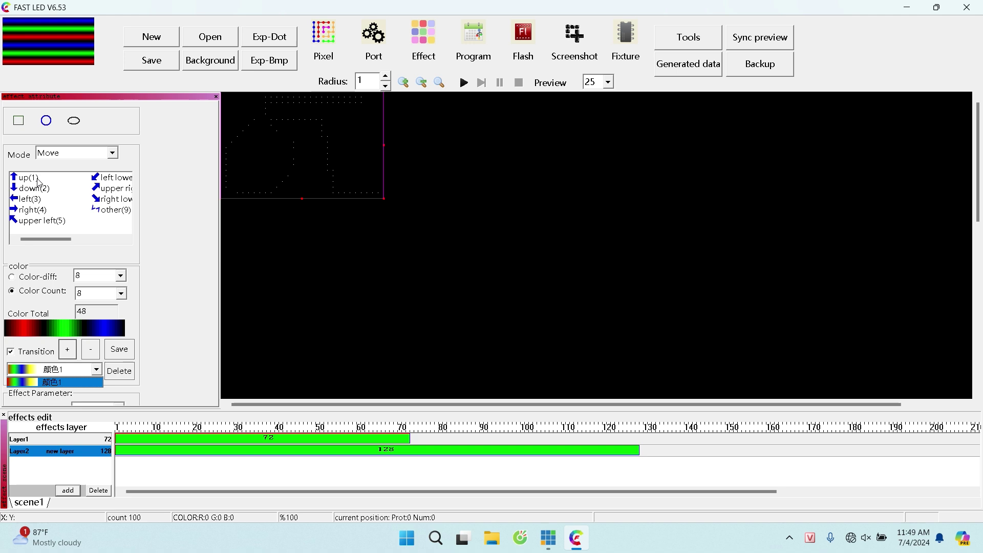
left_click(67, 352)
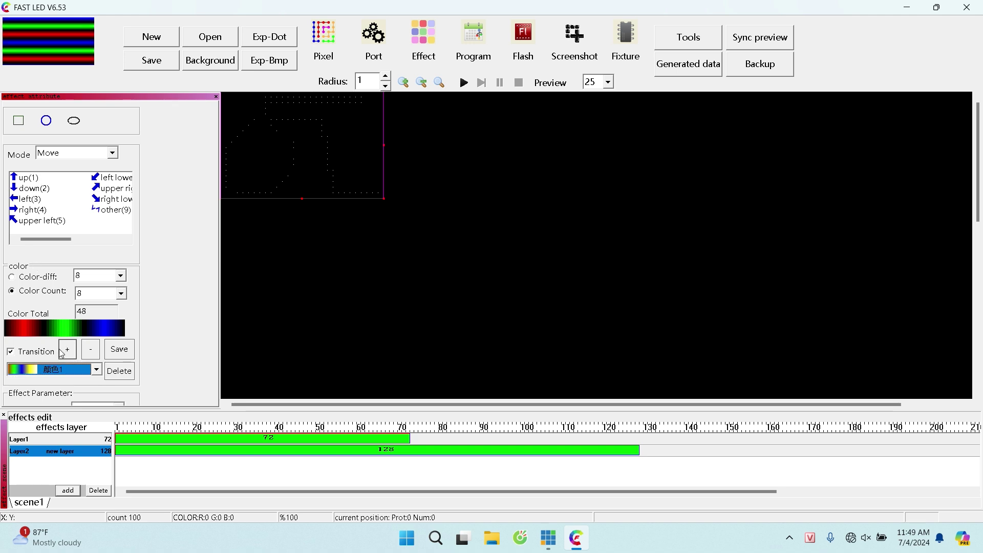
left_click(67, 352)
left_click(462, 214)
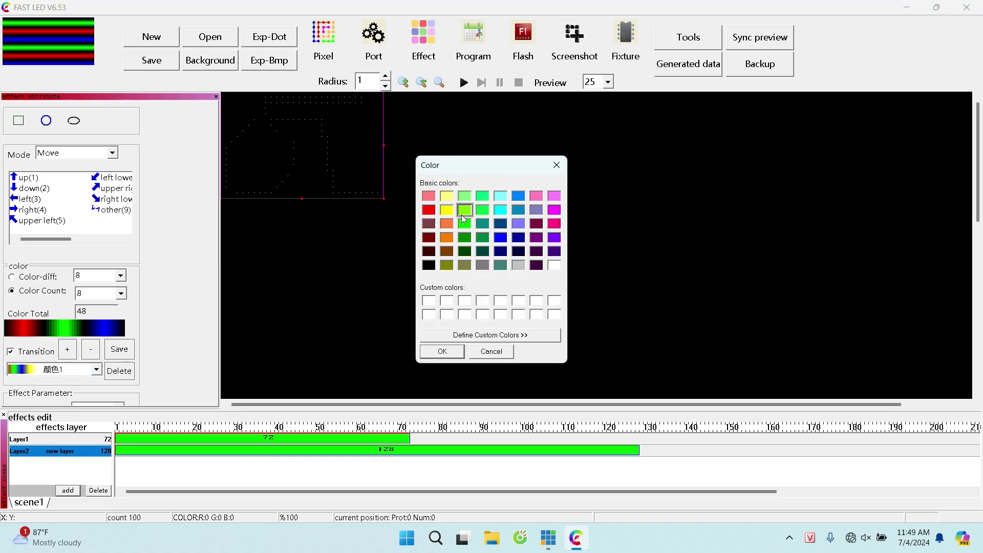
left_click(444, 225)
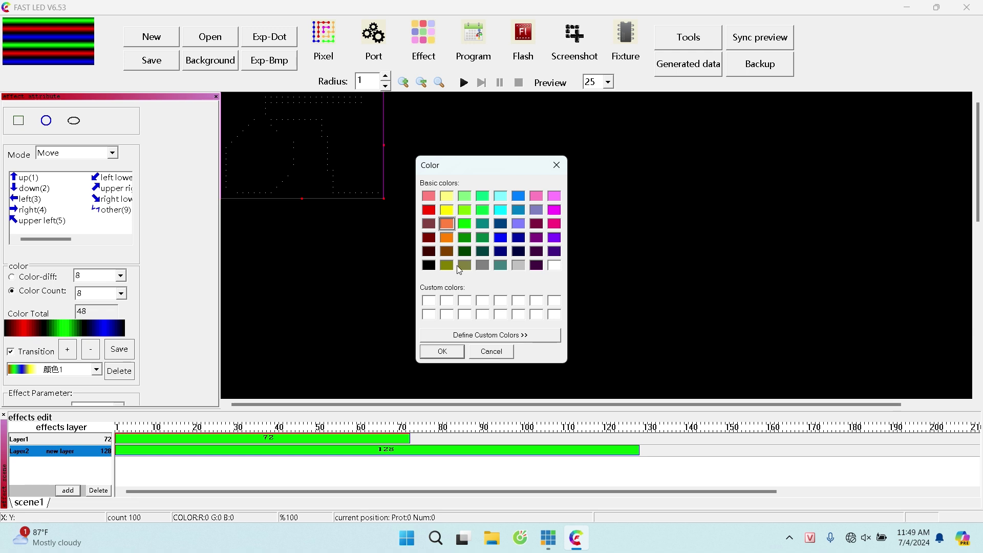